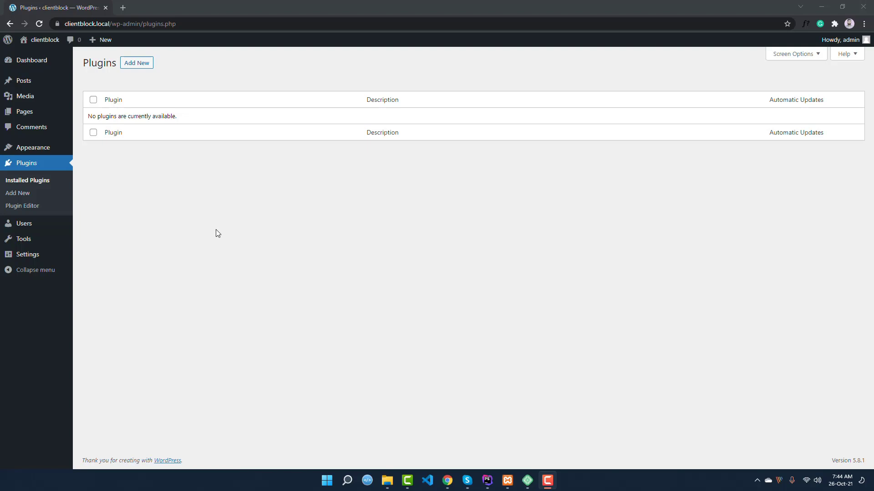
Search plugins for 'accordion gutenberg block', then install and activate Advanced Accordion Gutenberg Block.
left_click(133, 65)
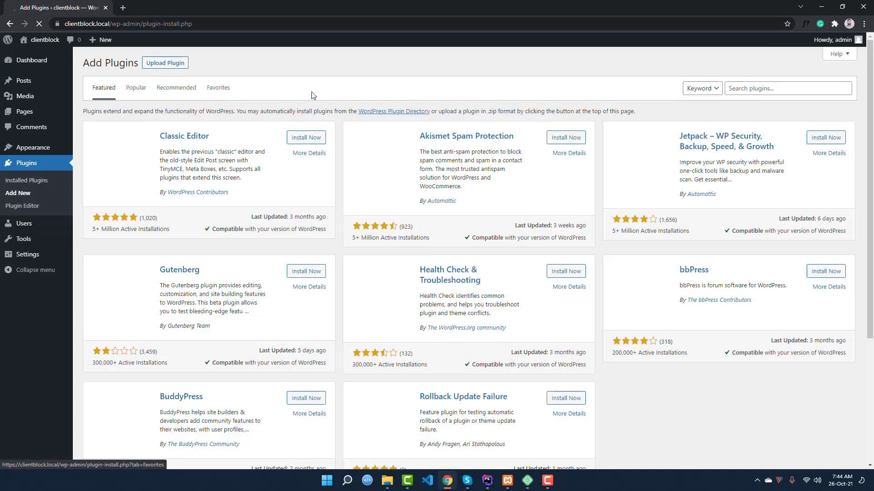
left_click(739, 90)
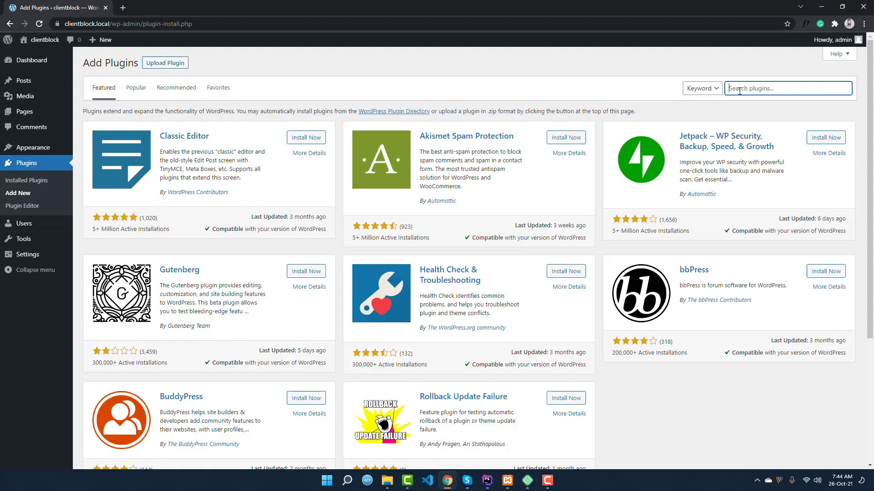
type("accordion gutenberg block")
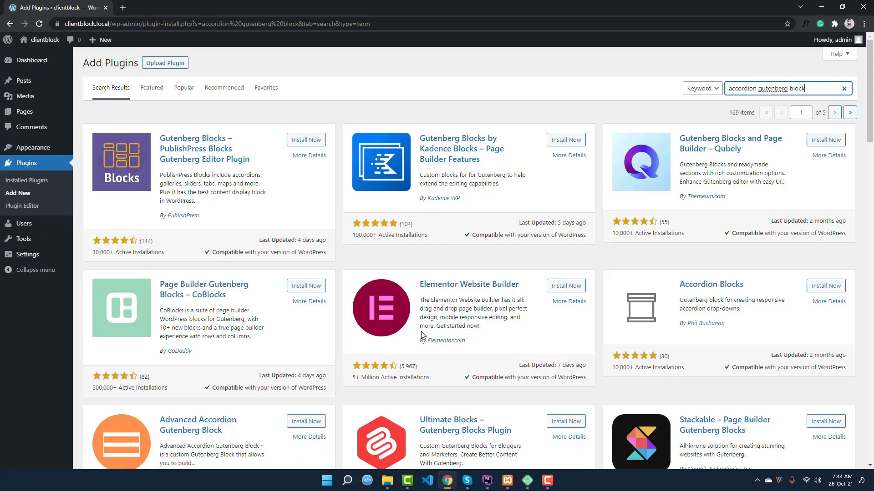
scroll(421, 334, "down", 1)
scroll(187, 384, "down", 2)
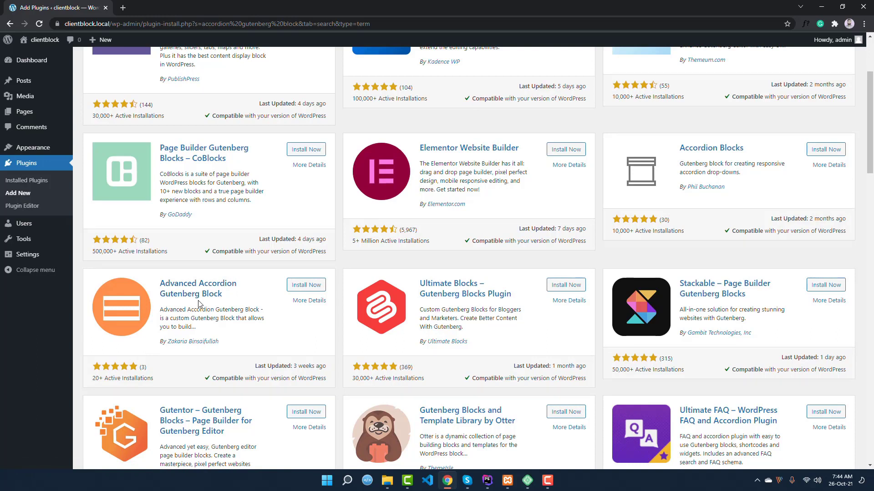
left_click(301, 288)
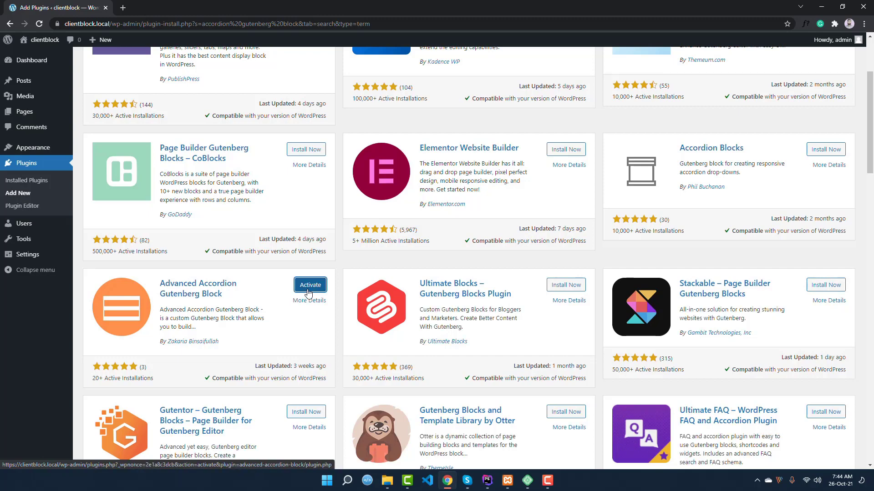
left_click(308, 292)
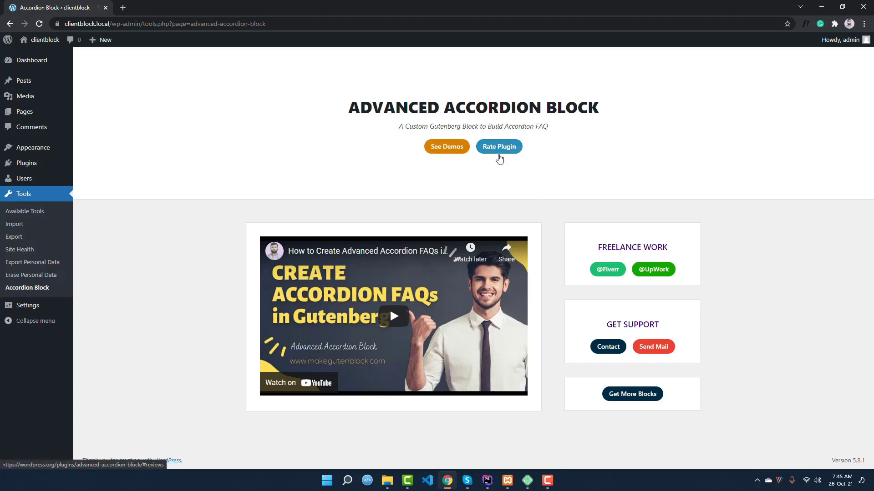
Highlight, then deselect, the FREELANCE WORK and GET SUPPORT headings on the welcome page.
left_click_drag(591, 258, 685, 251)
left_click(680, 261)
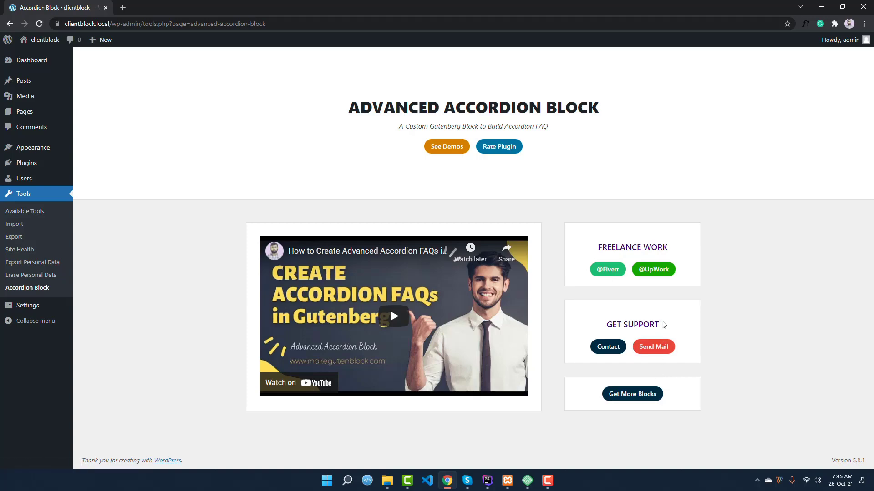
left_click_drag(667, 330, 596, 327)
left_click(595, 327)
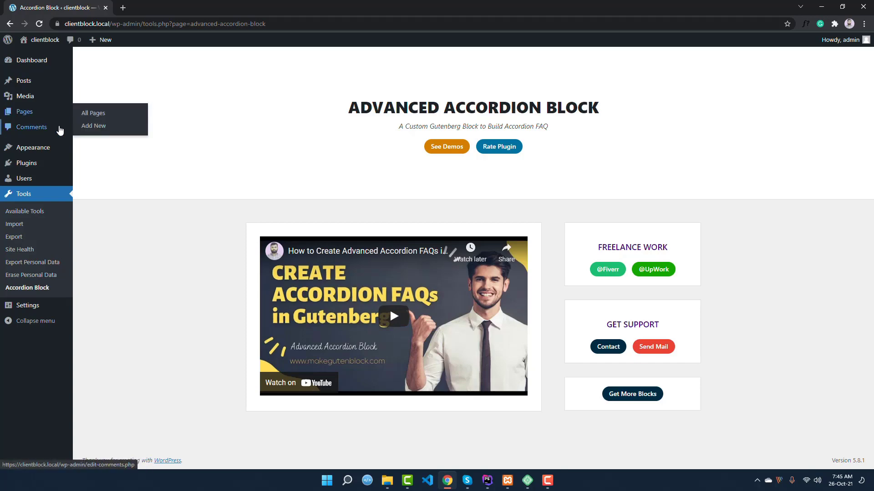
Create a new page titled 'Accordion'.
mouse_move(36, 114)
left_click(96, 126)
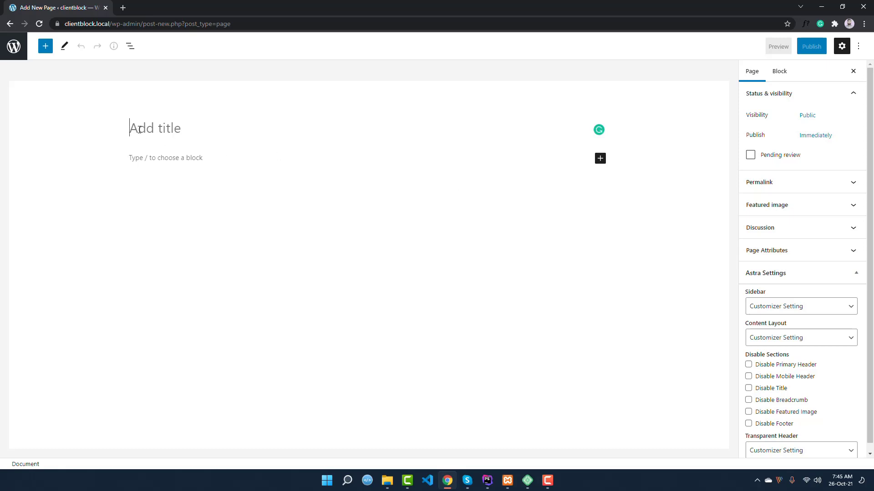
type("Accordion")
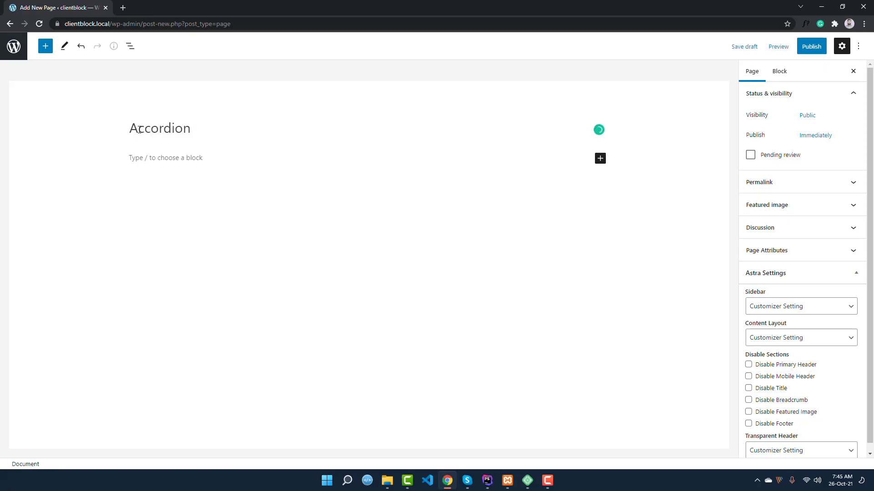
left_click(151, 160)
left_click(205, 132)
In Astra Settings, disable the title, choose No Sidebar and set Content Boxed layout.
left_click(758, 392)
left_click(780, 306)
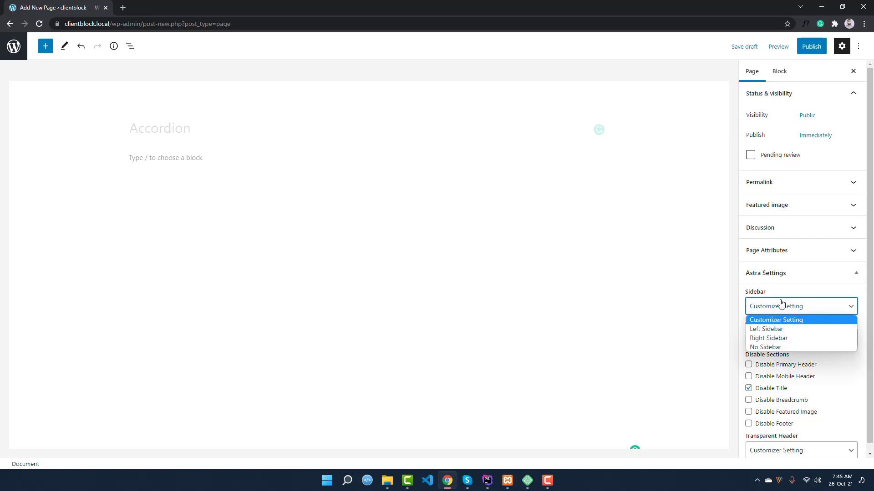
left_click(769, 348)
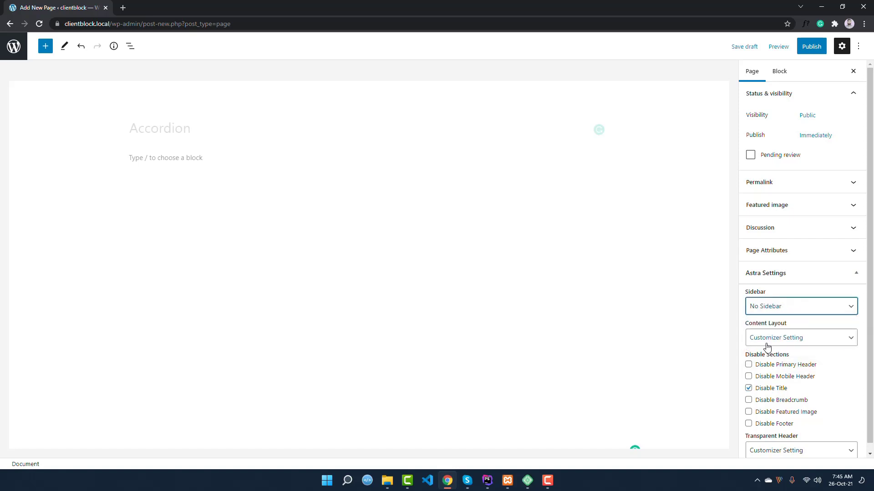
left_click(767, 344)
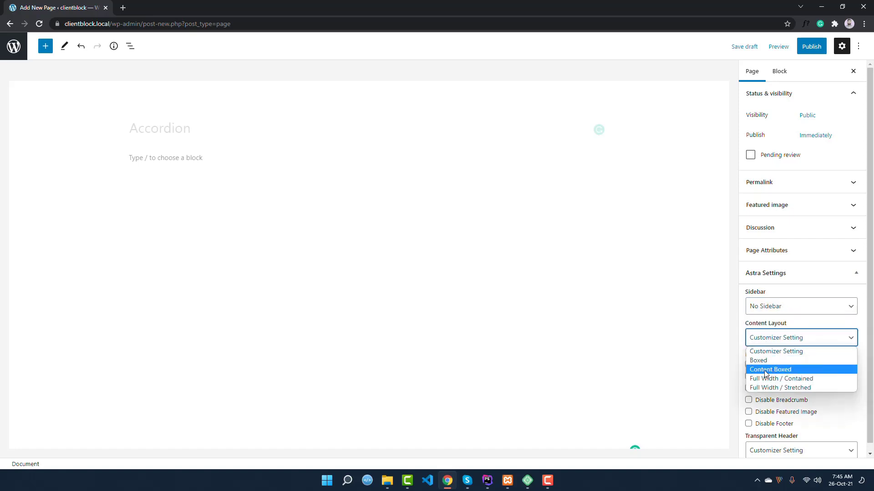
left_click(774, 370)
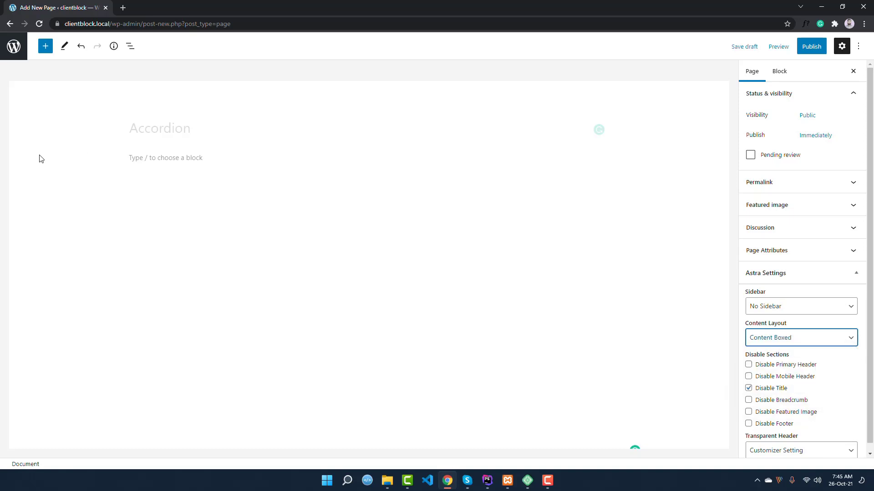
Insert an Accordion Block from the block inserter and expand it to show its empty body.
left_click(136, 160)
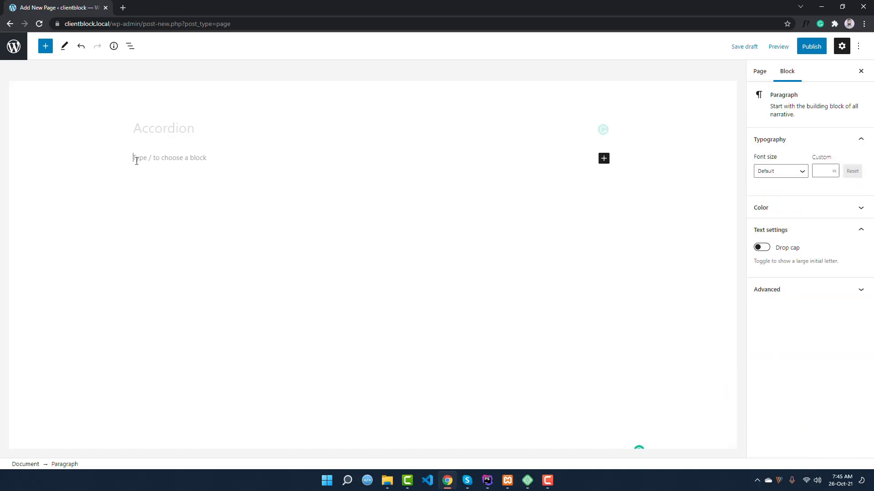
left_click(46, 46)
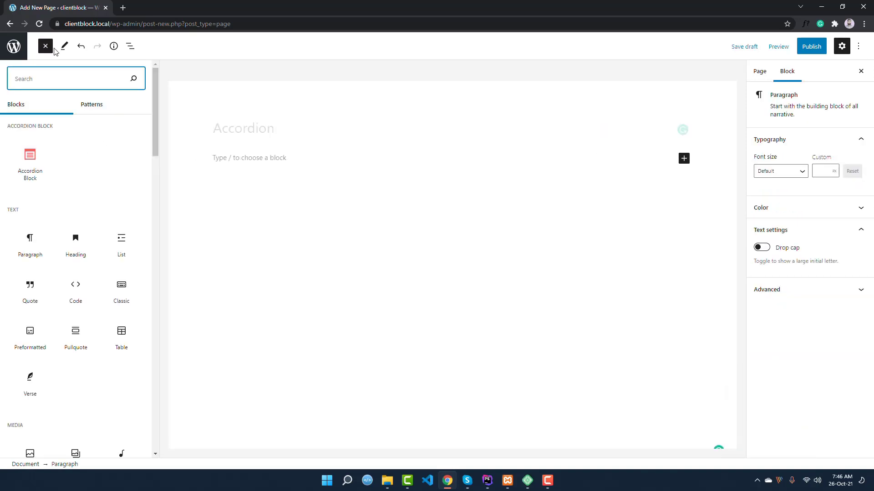
left_click_drag(6, 128, 53, 123)
mouse_move(30, 170)
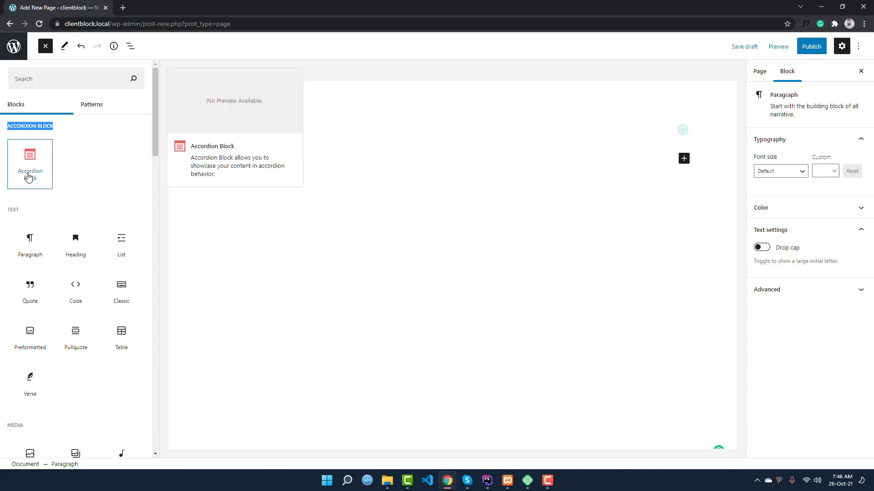
left_click(20, 156)
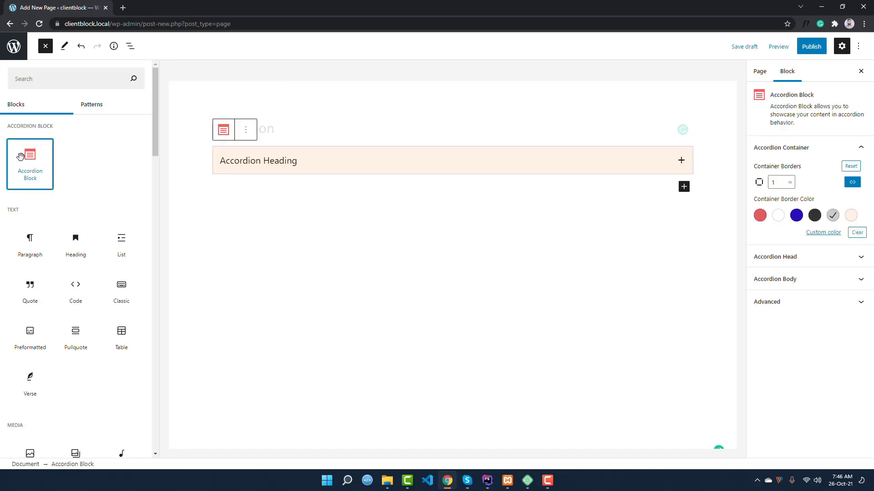
left_click(273, 160)
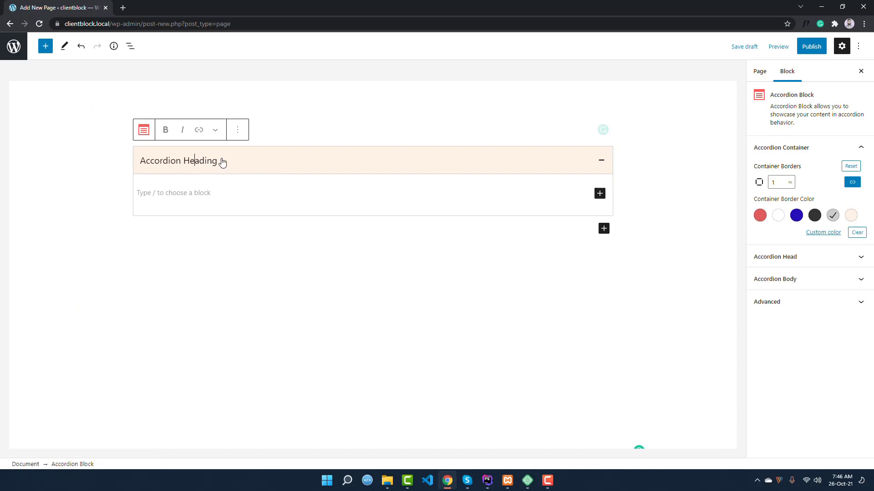
left_click(805, 151)
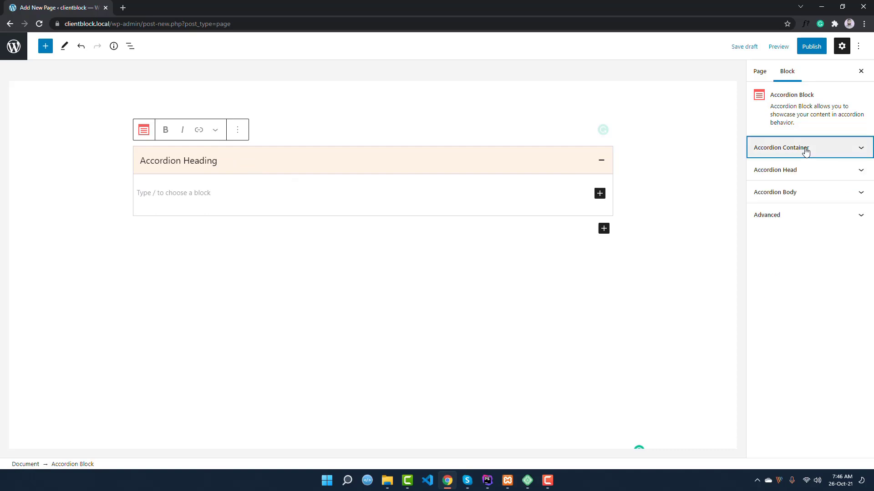
Expand and collapse the Accordion Container, Head and Body settings groups to review them.
left_click(837, 151)
left_click(836, 149)
left_click(819, 175)
left_click(821, 177)
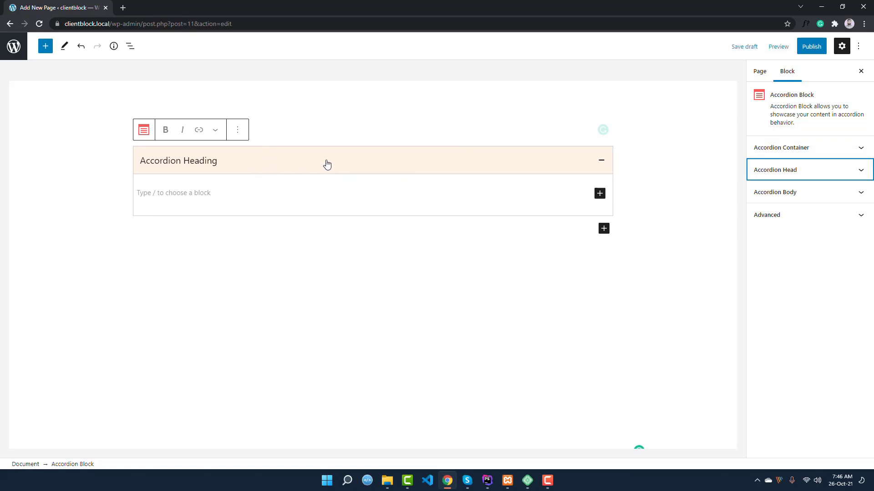
left_click(768, 193)
left_click(769, 193)
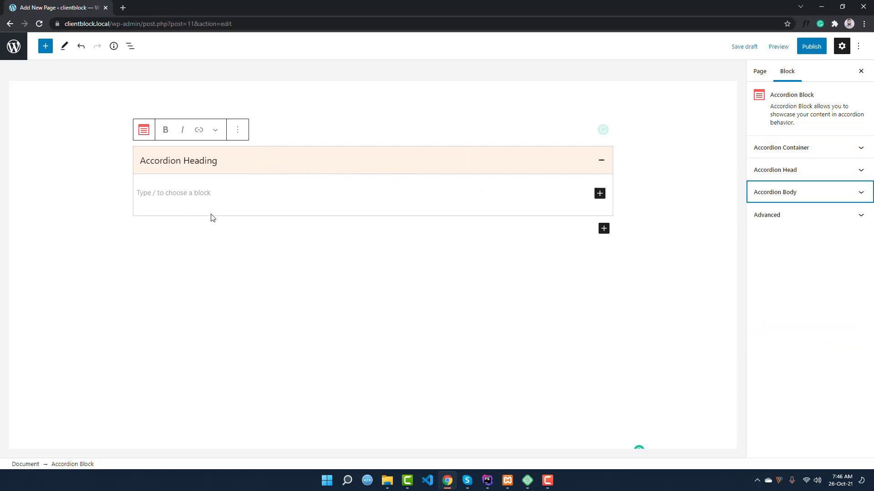
Change the accordion container border width to 13.
left_click(774, 149)
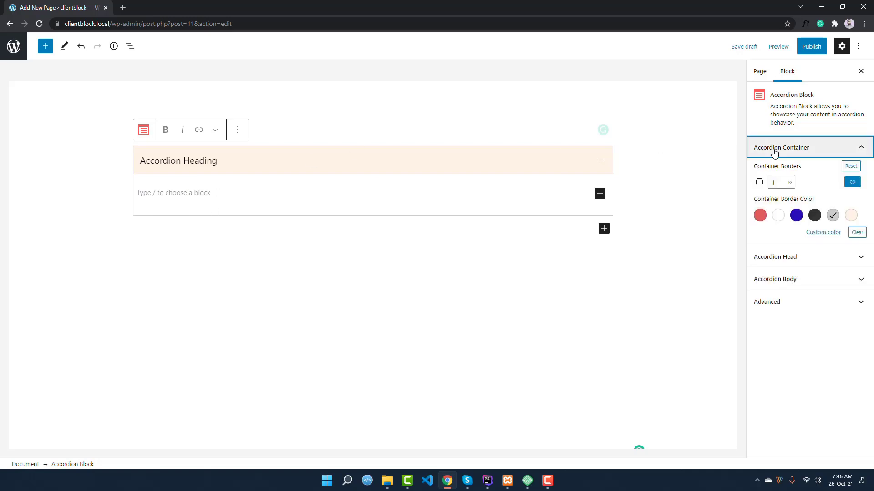
left_click(777, 184)
left_click_drag(776, 184, 767, 184)
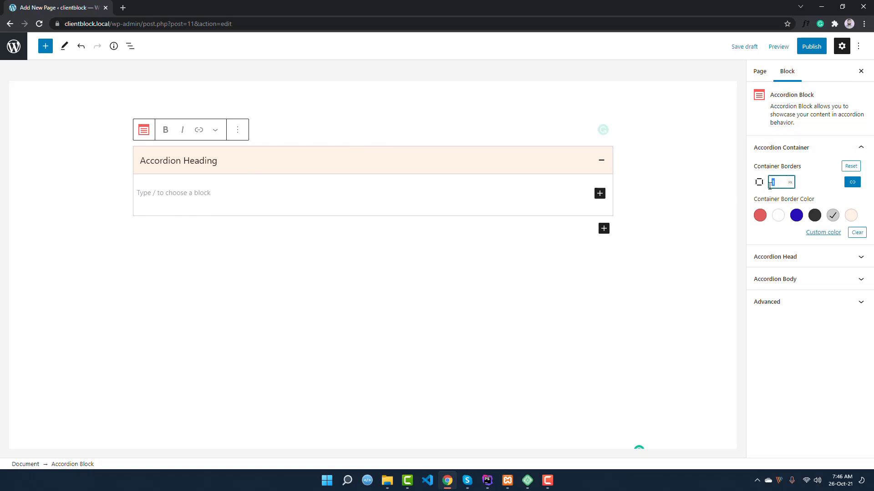
left_click_drag(802, 167, 756, 167)
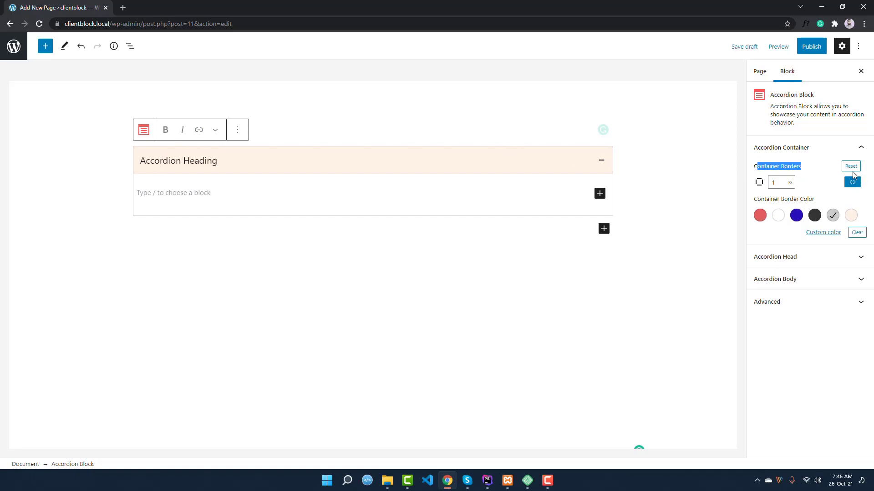
left_click(783, 182)
type("3")
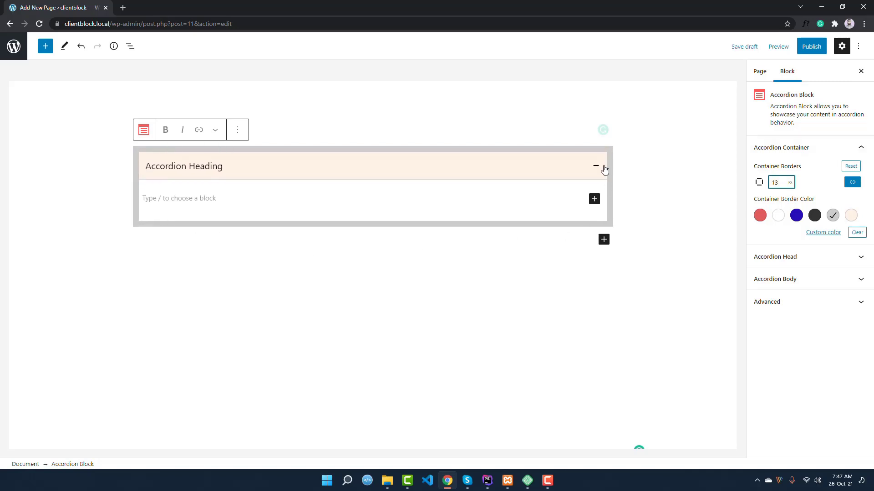
Try red, blue and dark grey container borders, then settle on light gray at 1 px.
left_click(759, 216)
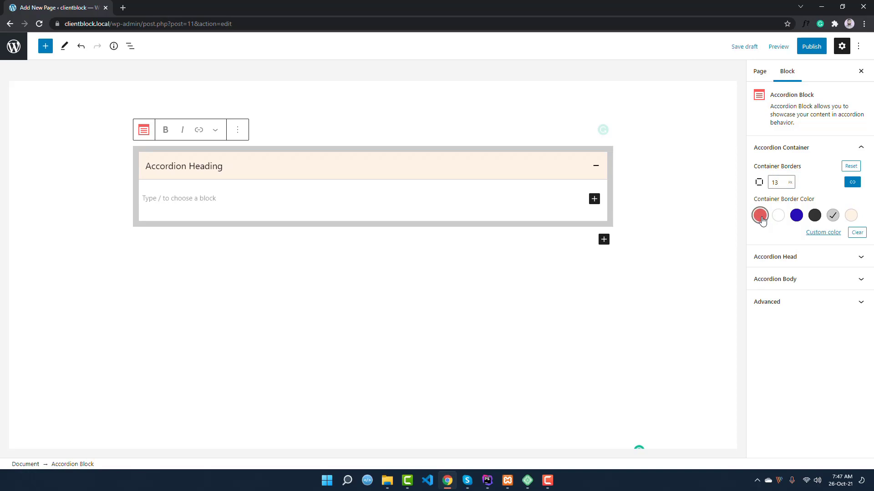
left_click(798, 219)
left_click(814, 216)
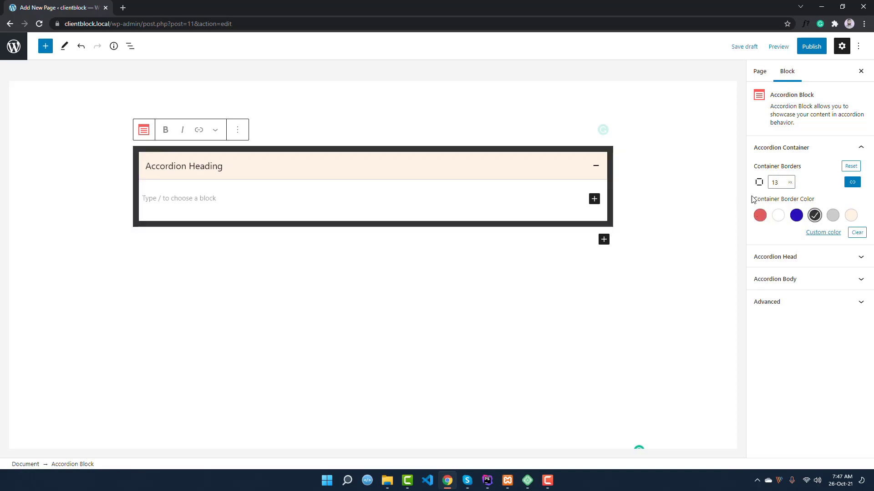
left_click(833, 216)
left_click_drag(782, 185, 754, 183)
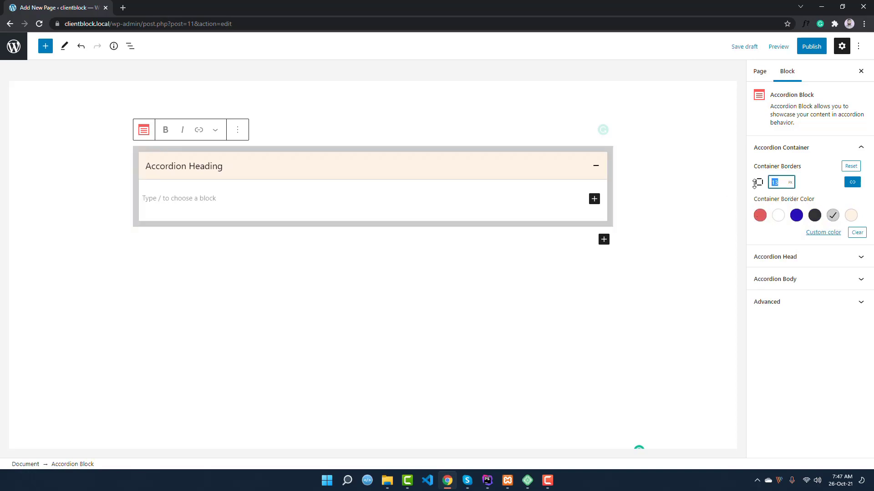
type("1")
left_click(809, 188)
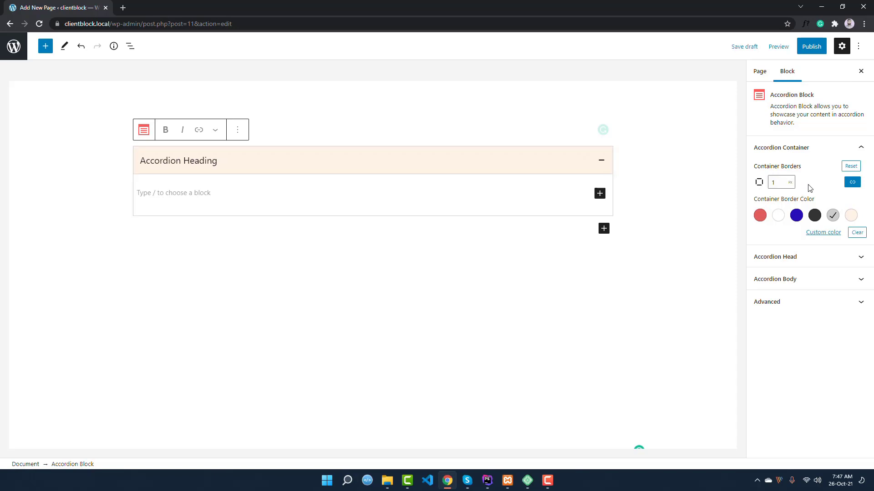
left_click(759, 149)
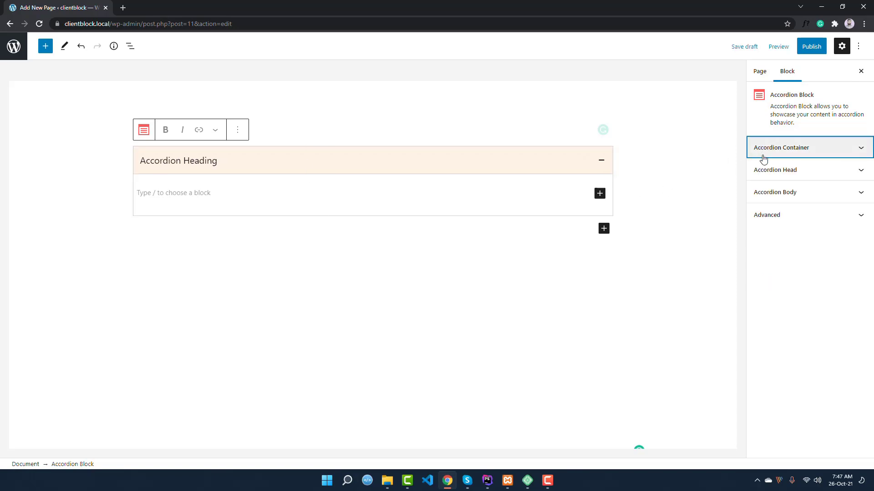
Try blue and red header text colours for the accordion heading.
left_click(766, 168)
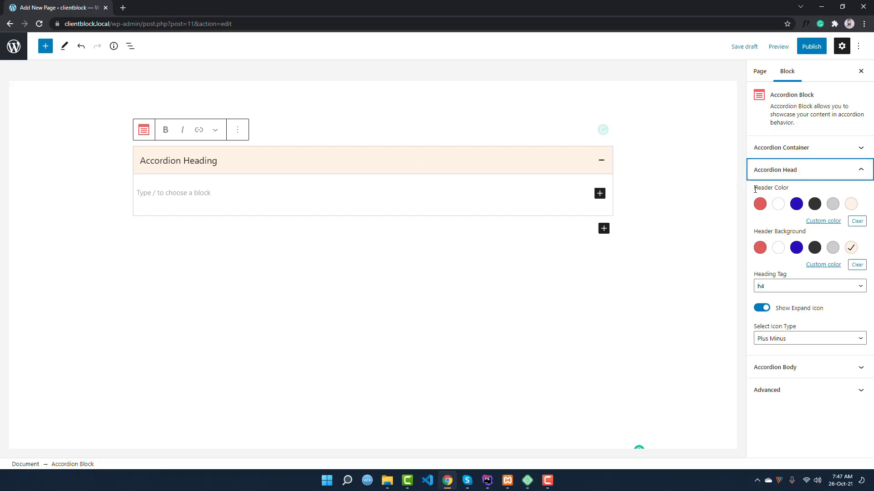
left_click_drag(755, 190, 793, 193)
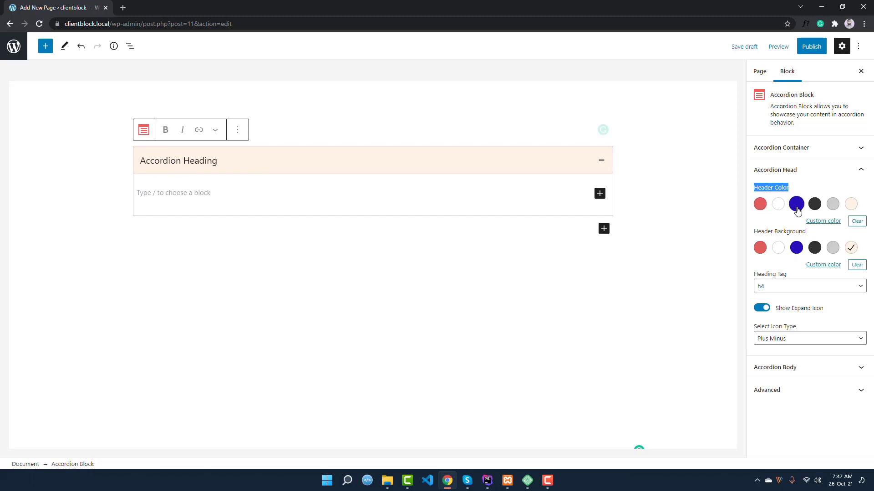
left_click(796, 208)
left_click(791, 208)
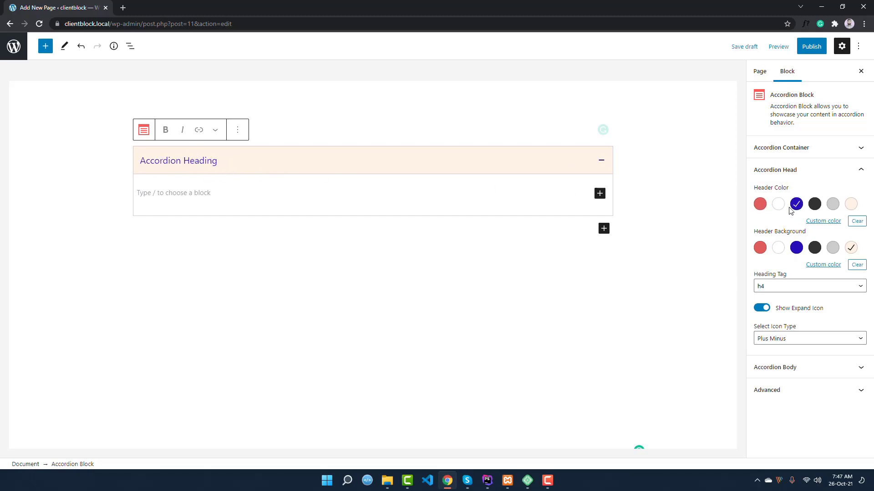
left_click(756, 210)
Give the heading a light peach background, after trying blue and white, and dark text.
left_click_drag(756, 235, 805, 233)
left_click(805, 233)
left_click(796, 250)
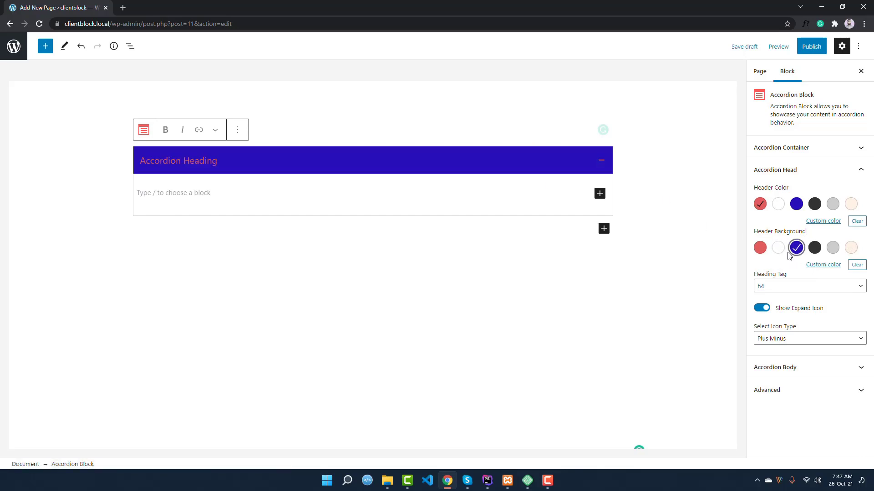
left_click(778, 249)
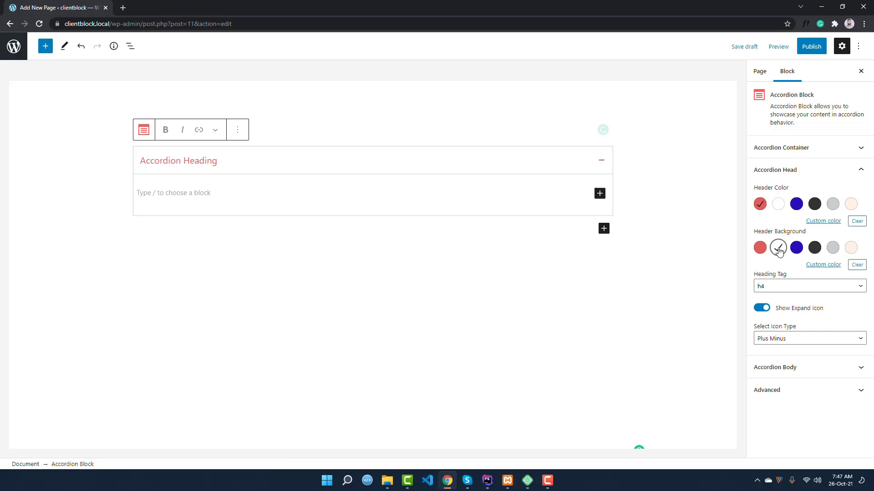
left_click(849, 248)
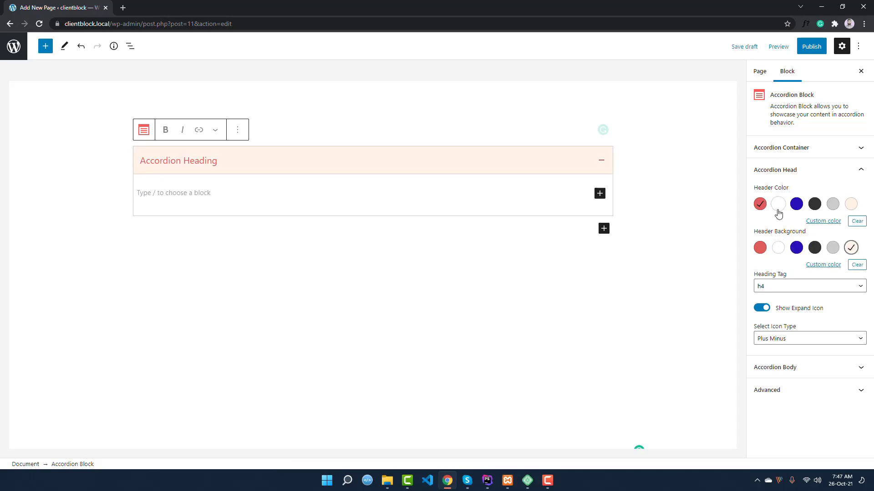
left_click(813, 205)
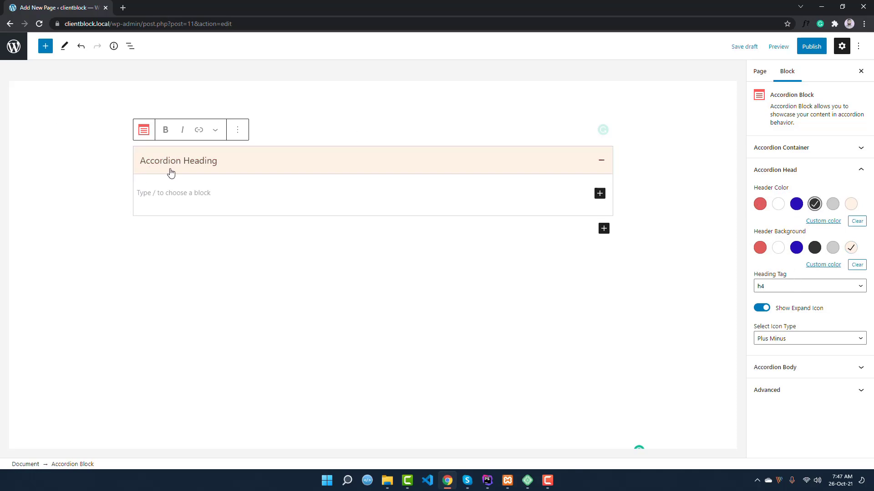
Set the heading tag to h4 after trying h6 and h1.
left_click_drag(789, 277, 762, 284)
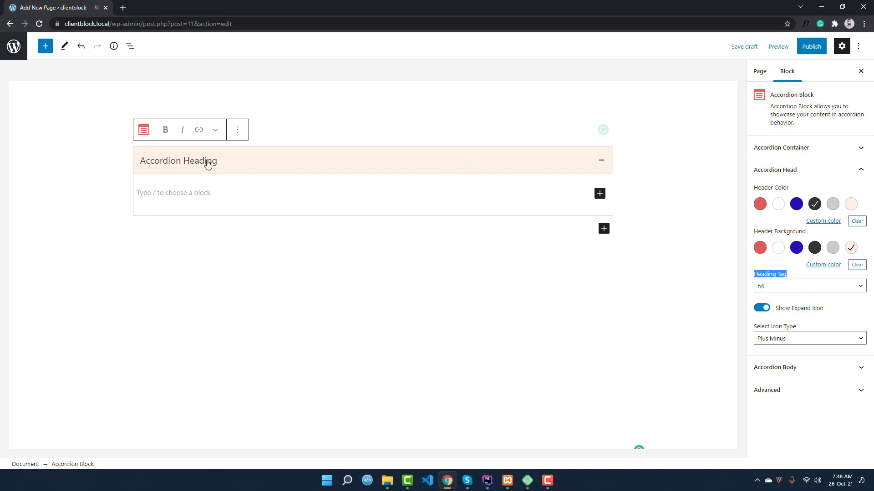
left_click(825, 292)
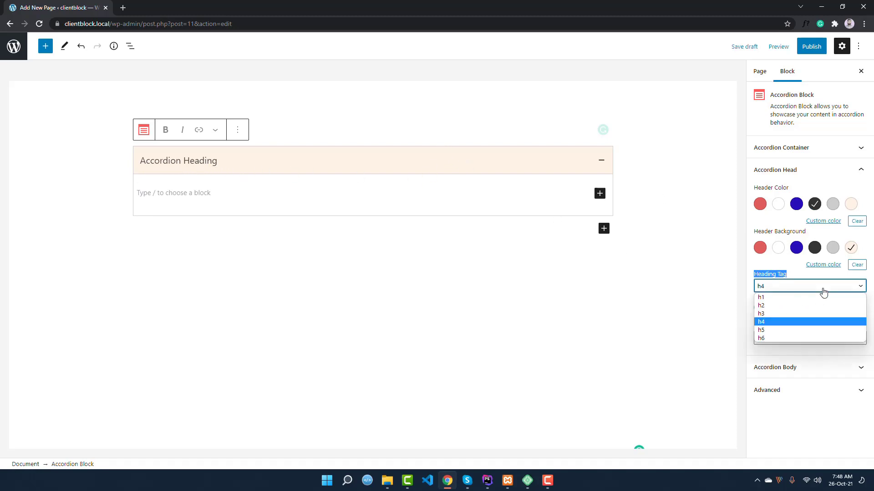
left_click(777, 337)
left_click(762, 289)
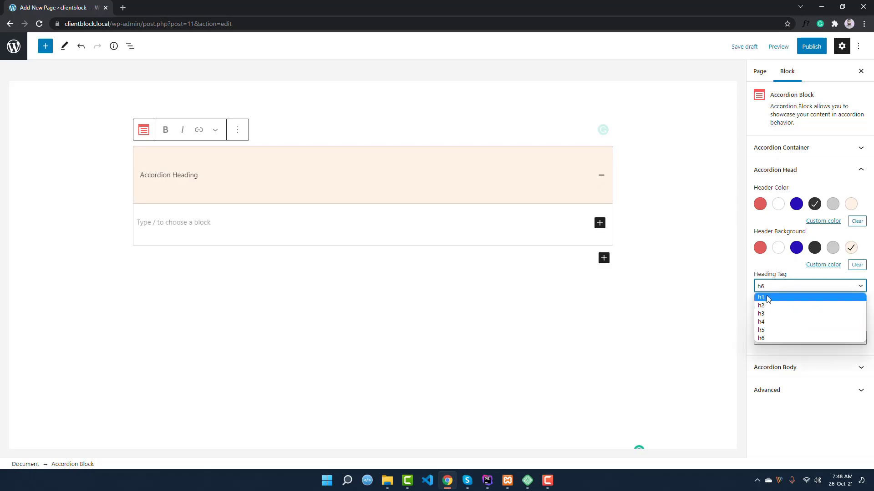
left_click(767, 297)
left_click(768, 288)
left_click(769, 298)
left_click(762, 287)
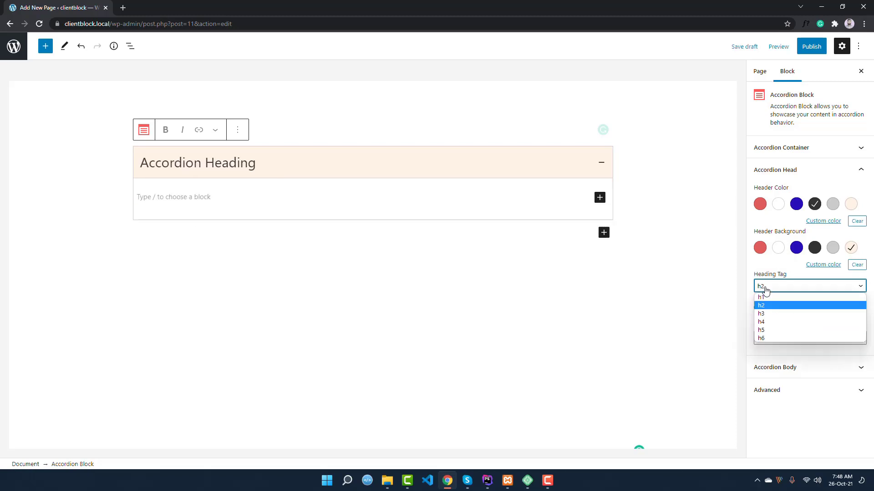
left_click(766, 323)
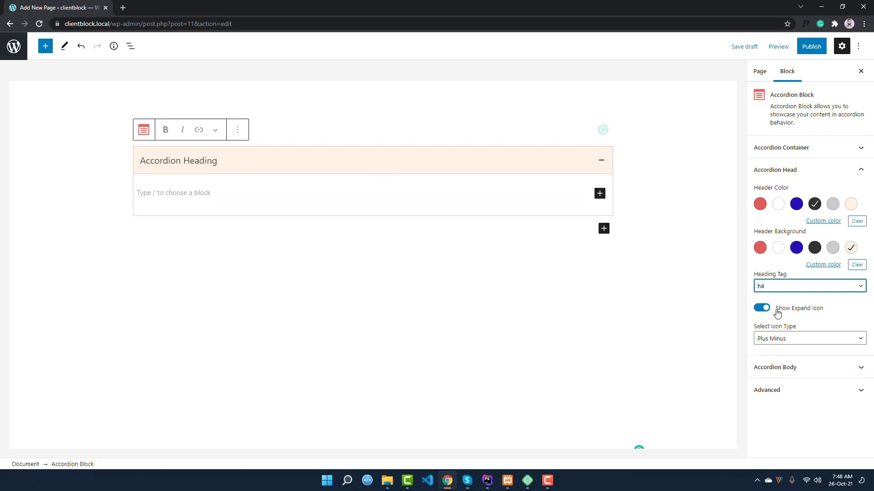
Toggle the expand icon off and on, trying the Plus Minus, Arrow Up Down and Open Close styles.
left_click_drag(776, 310, 824, 311)
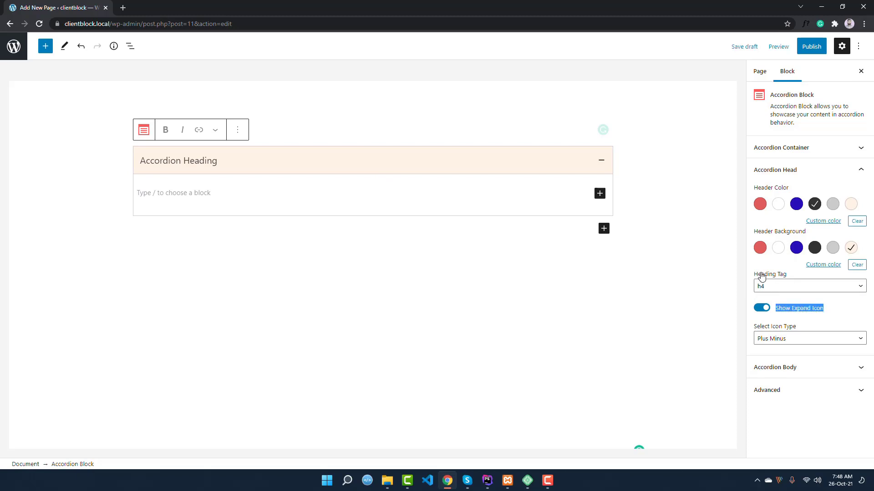
left_click(760, 310)
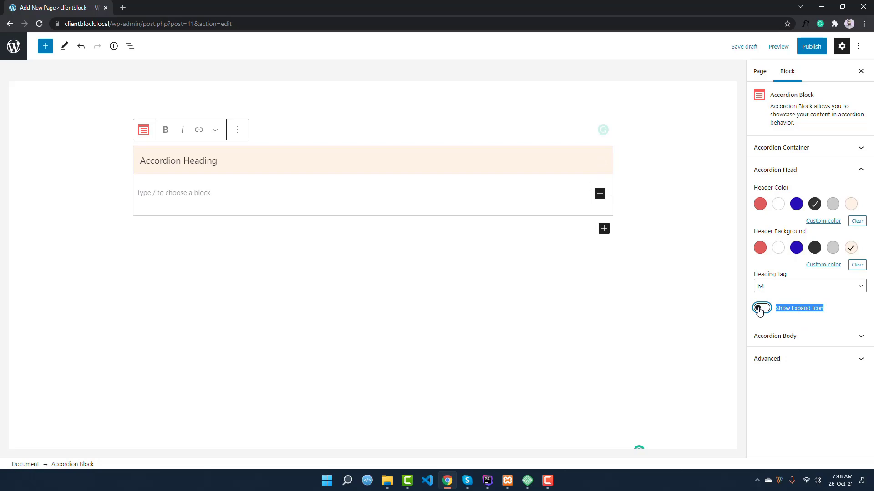
left_click(759, 309)
left_click(778, 339)
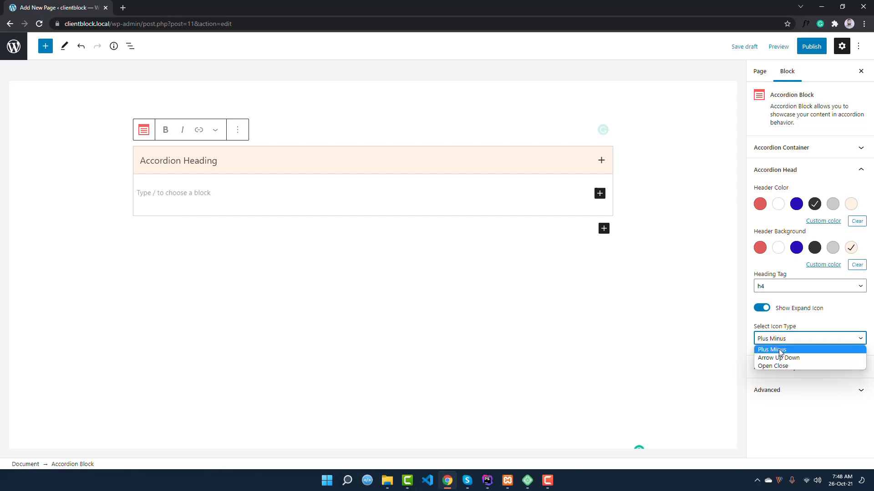
left_click(779, 351)
left_click(769, 338)
left_click(772, 358)
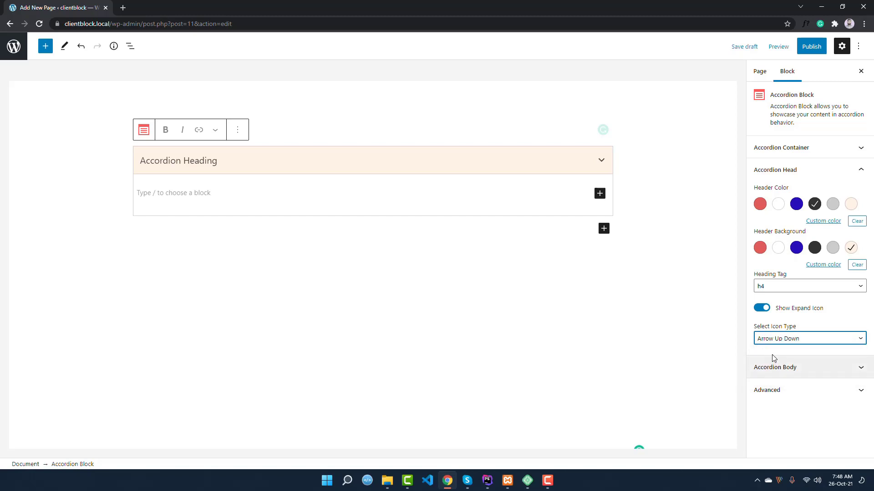
left_click(772, 341)
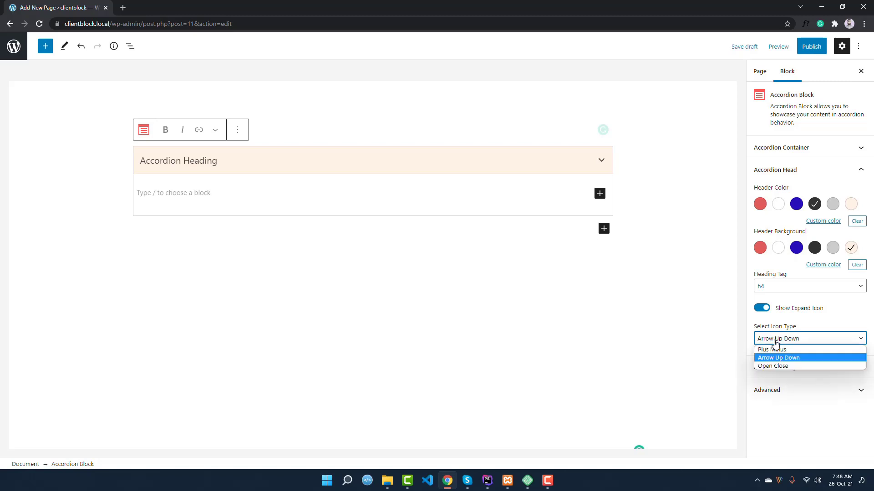
left_click(776, 367)
Preview the accordion toggling, then return the expand icon to Plus Minus.
left_click(601, 162)
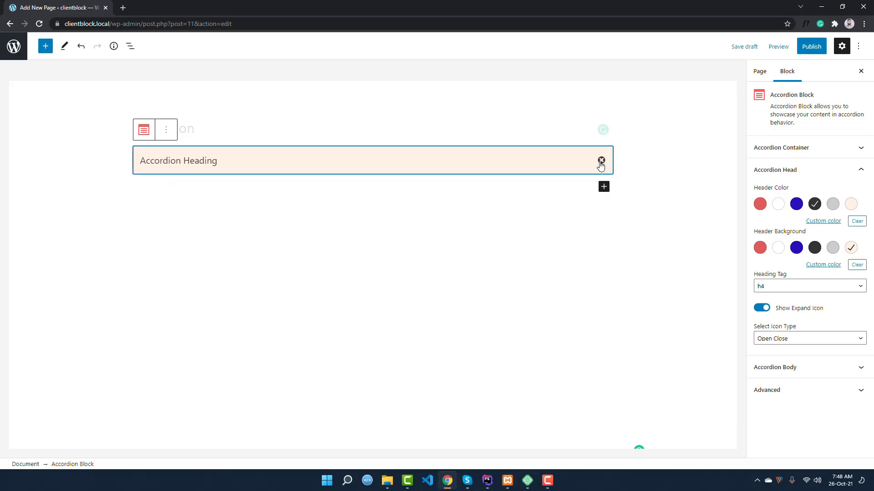
left_click(601, 161)
left_click(602, 162)
left_click(783, 342)
left_click(773, 350)
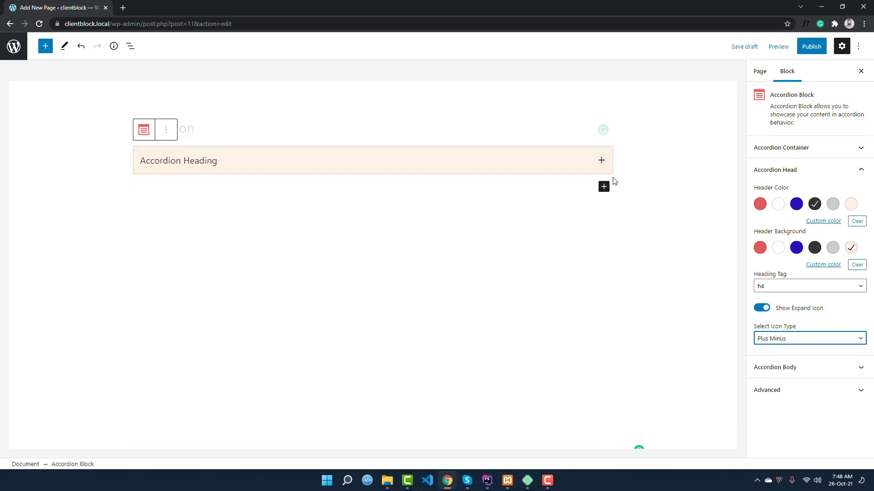
left_click(595, 167)
left_click(595, 167)
left_click(595, 168)
left_click(780, 170)
Keep the accordion body background white after trying grey and peach.
left_click(776, 193)
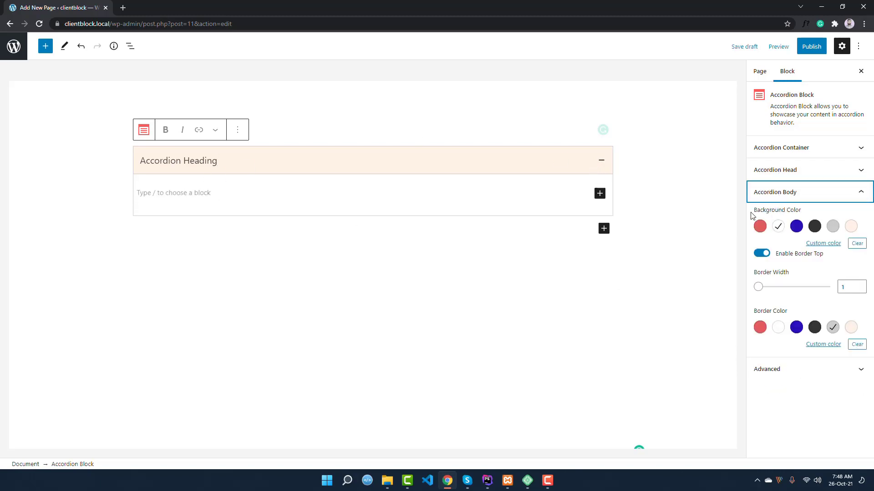
left_click_drag(753, 210, 808, 212)
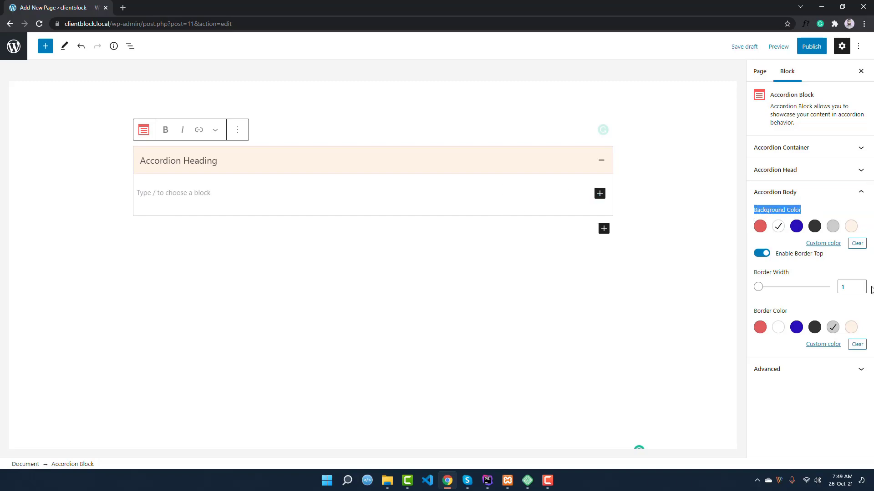
left_click(832, 226)
left_click(851, 226)
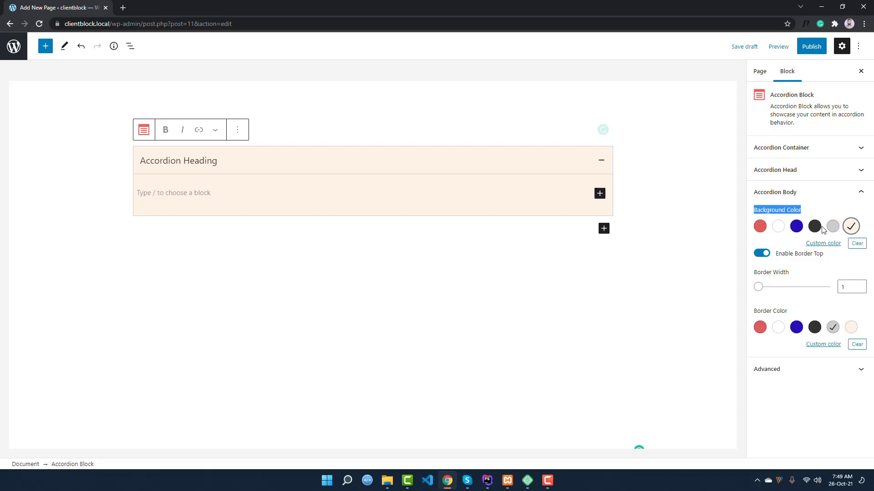
left_click(778, 229)
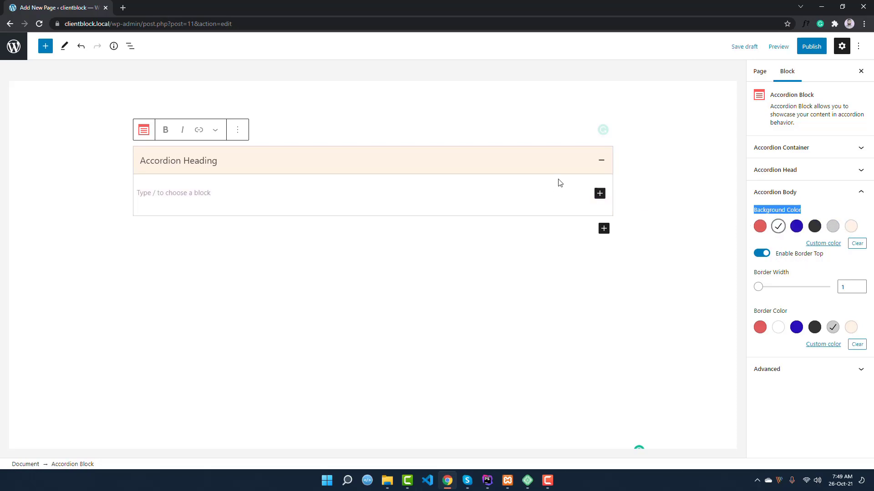
Keep the body's top border enabled at width 1 in light grey, after testing other widths and colours.
left_click(762, 255)
left_click(762, 254)
left_click(860, 285)
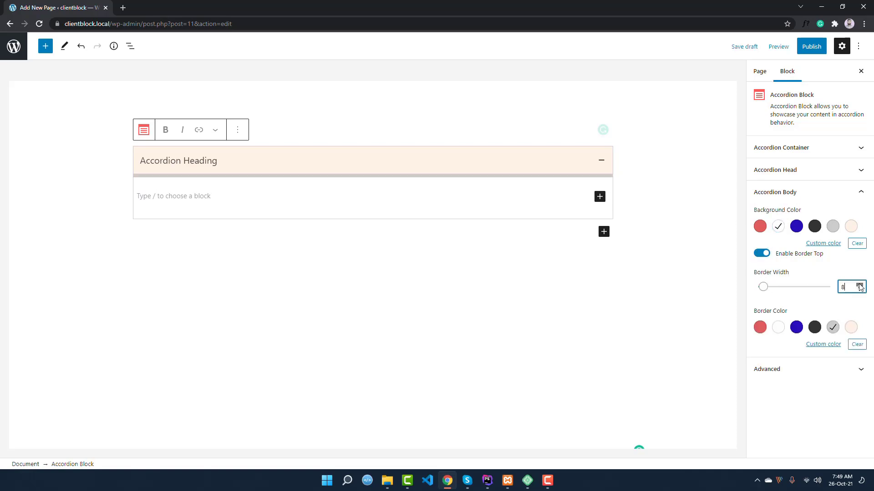
left_click_drag(775, 286, 744, 290)
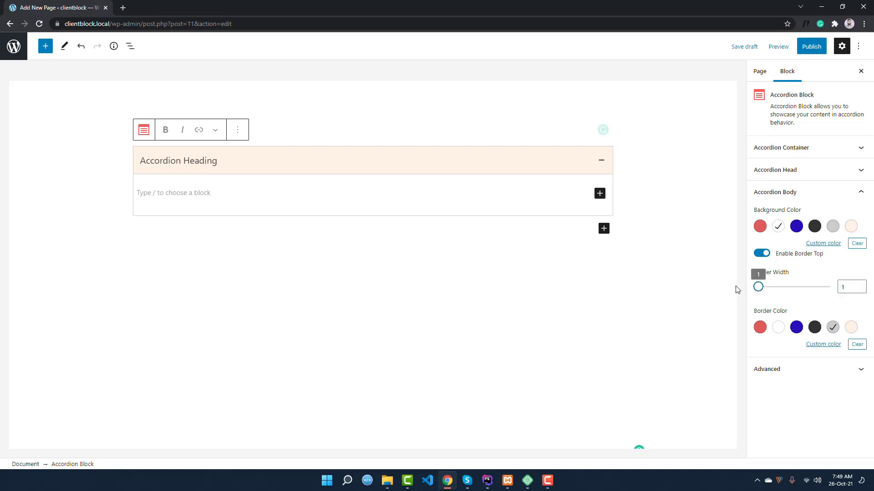
left_click(760, 327)
left_click(778, 327)
left_click(796, 328)
left_click(814, 327)
left_click(832, 327)
left_click(851, 327)
left_click(832, 327)
left_click(809, 194)
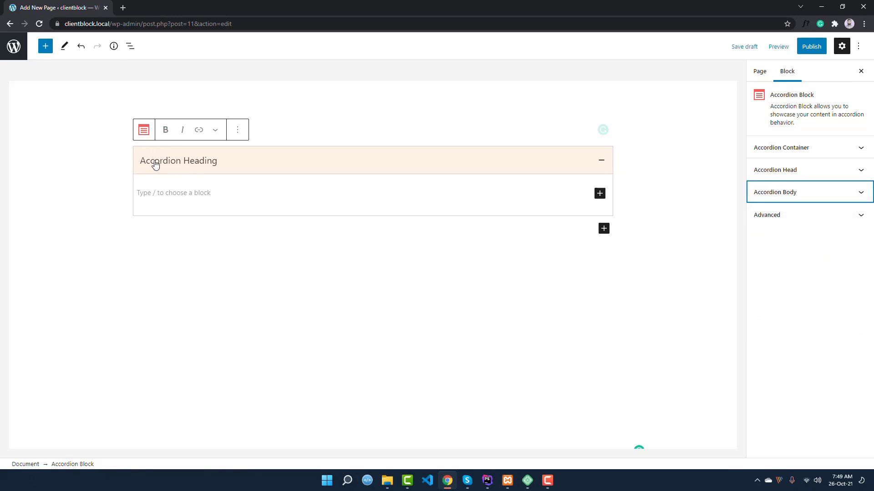
Rename the heading to 'How to record a professional video?' and expand it to start a body paragraph.
left_click_drag(217, 164, 137, 185)
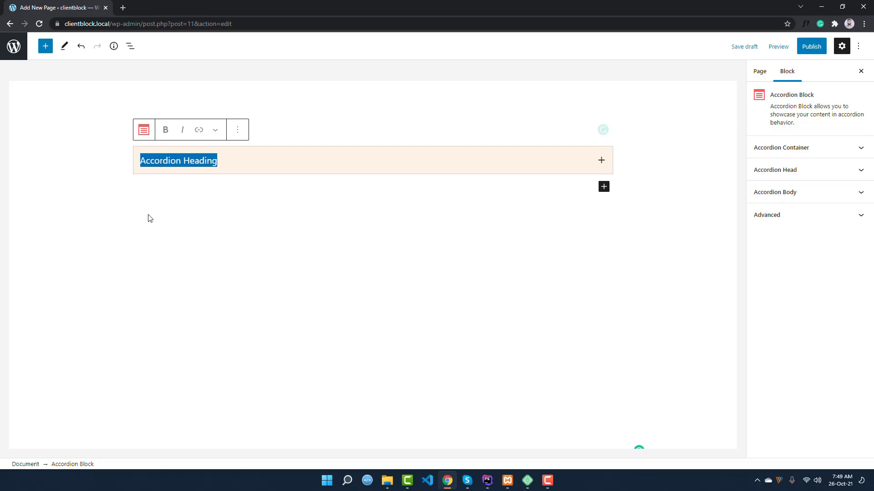
type("How")
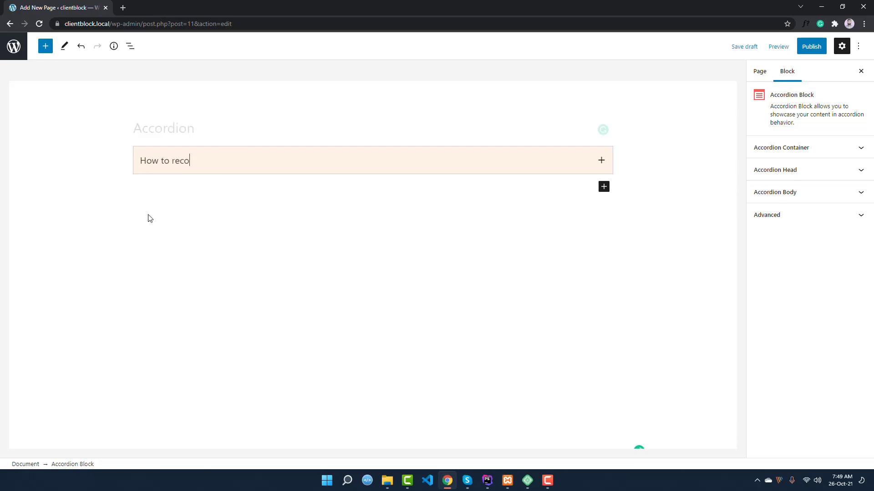
type(" to record")
left_click(195, 173)
left_click(195, 172)
left_click(169, 193)
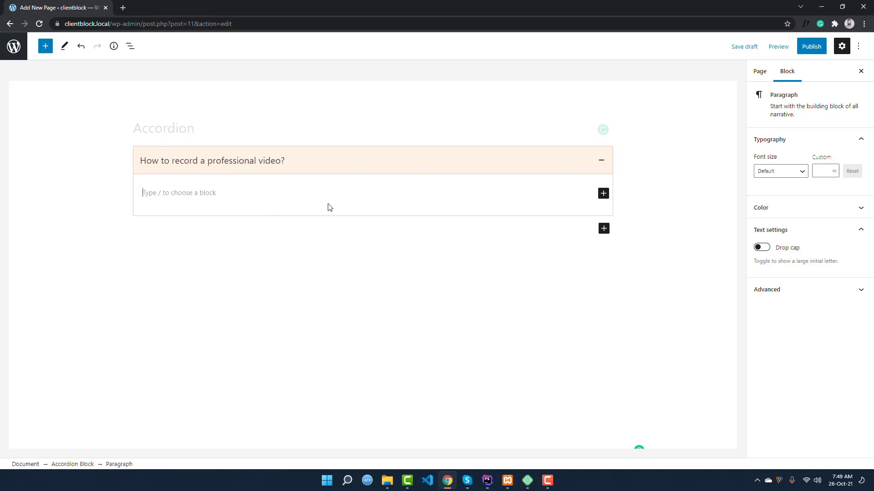
Browse the full block library for the accordion body, then close it and return to the empty paragraph.
left_click(604, 194)
left_click(696, 355)
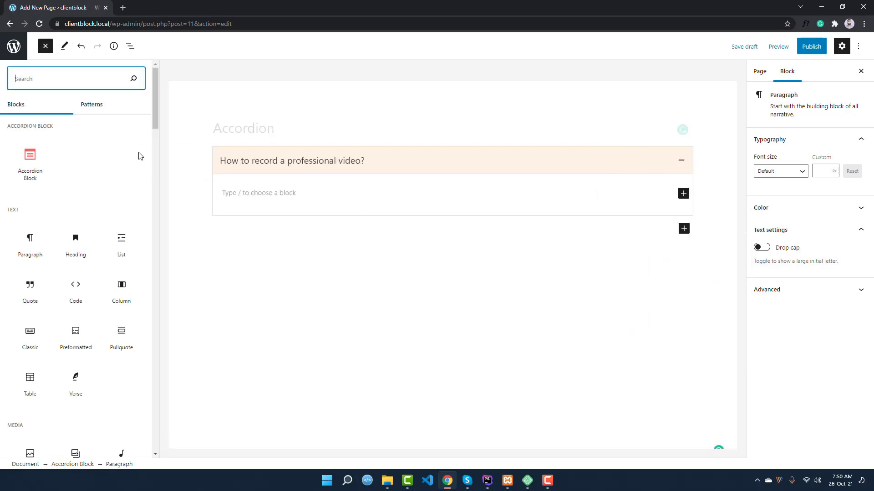
scroll(72, 293, "down", 4)
scroll(71, 293, "down", 15)
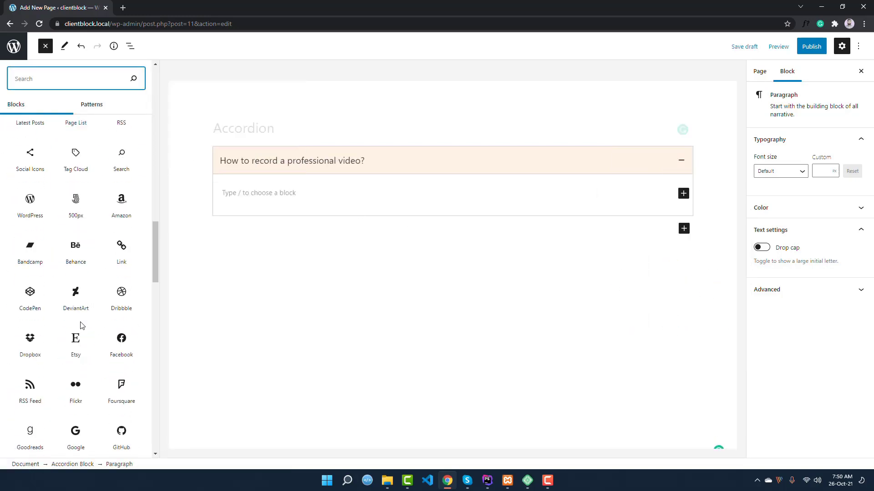
left_click_drag(157, 295, 150, 98)
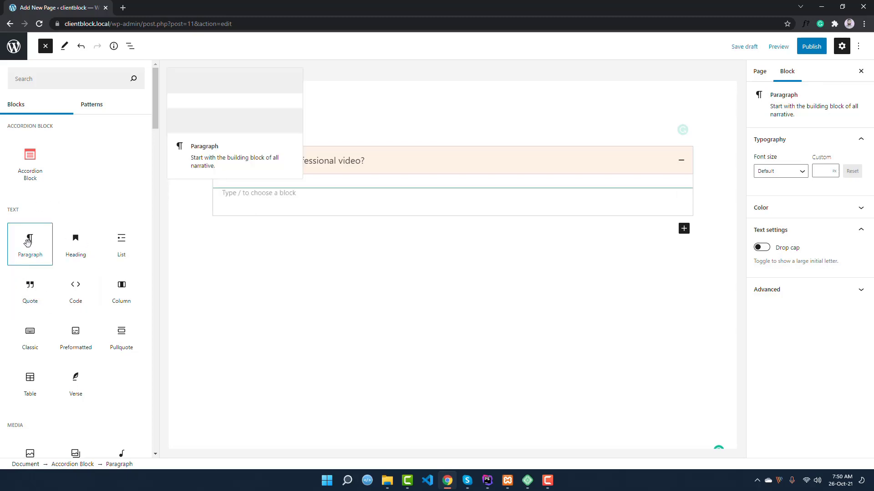
left_click(245, 196)
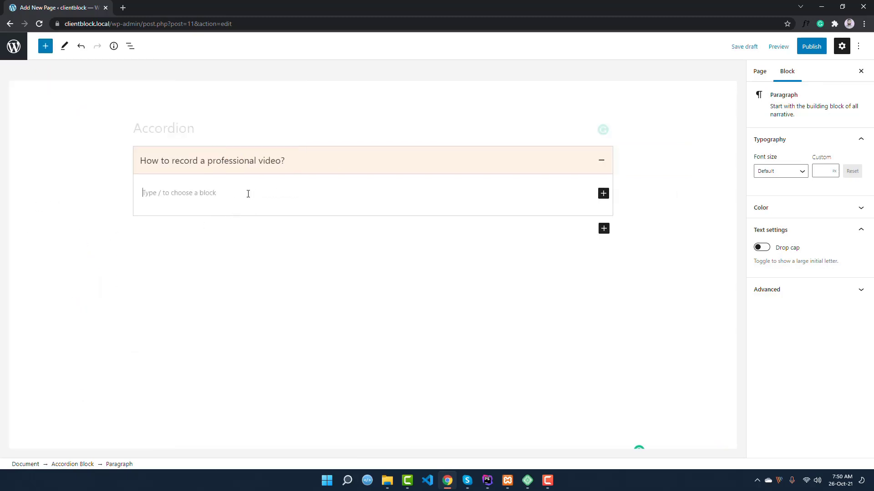
Search 'random text' in a new tab, open lipsum.com and select its first two sections.
left_click(124, 7)
type("rando")
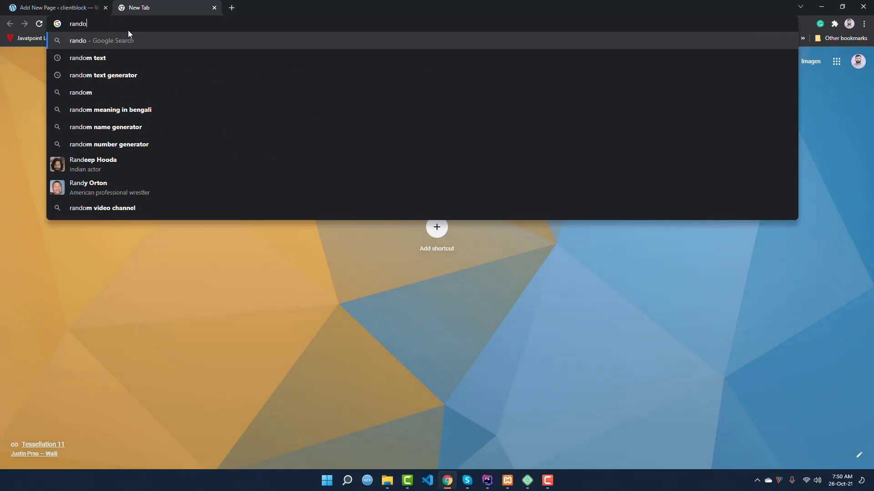
type("m text")
key("Return")
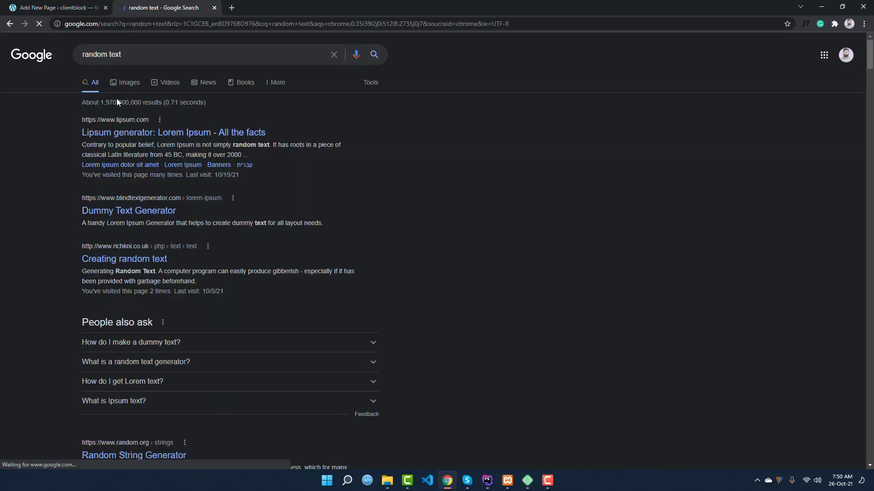
left_click(136, 133)
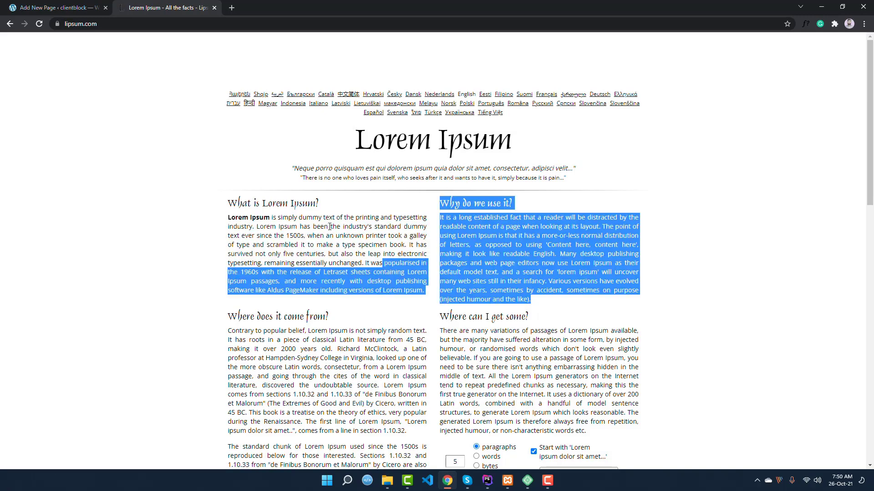
left_click(222, 207)
left_click_drag(227, 205, 233, 201)
key("ctrl+c")
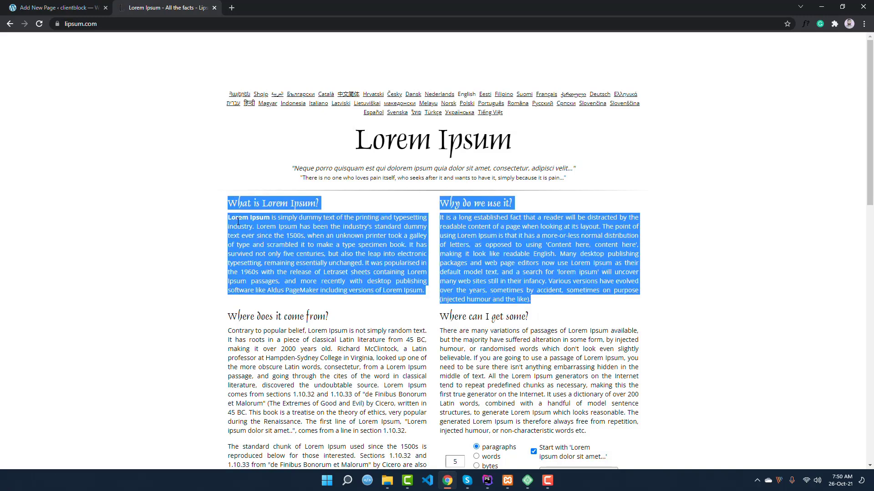
Paste the Lorem Ipsum text into the accordion body with Ctrl+V, then collapse the accordion.
left_click(60, 9)
key("ctrl+v")
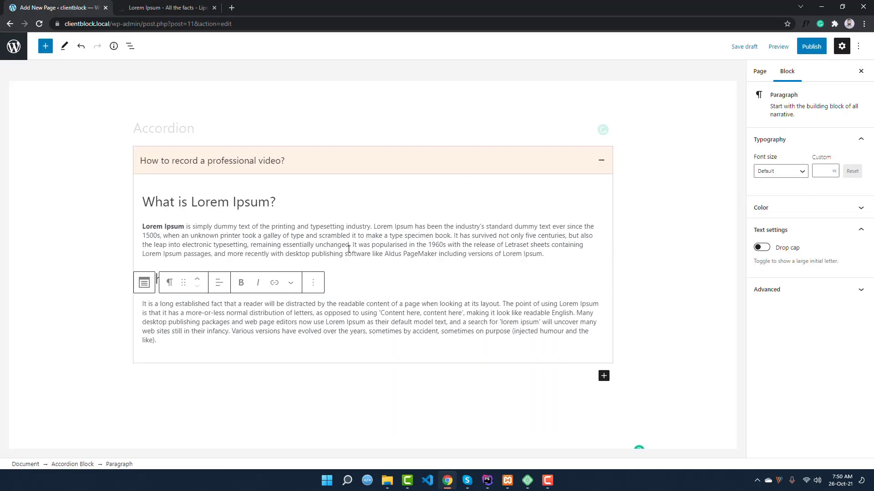
left_click(362, 199)
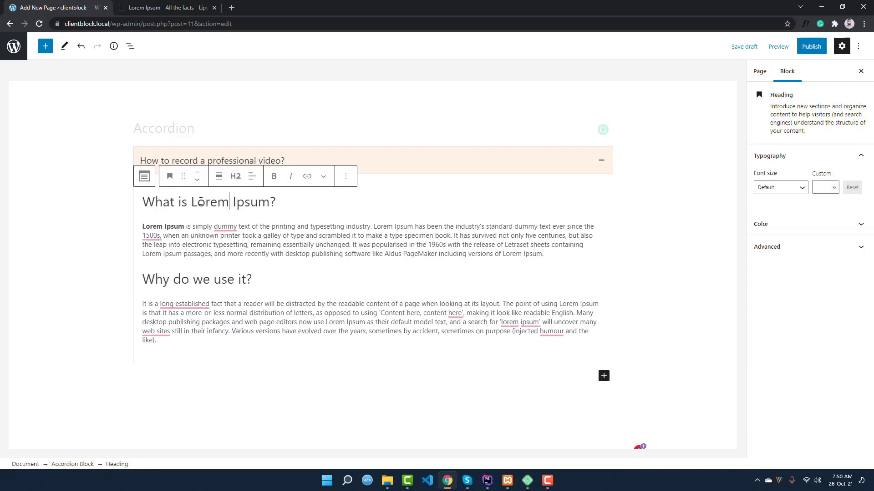
left_click(169, 279)
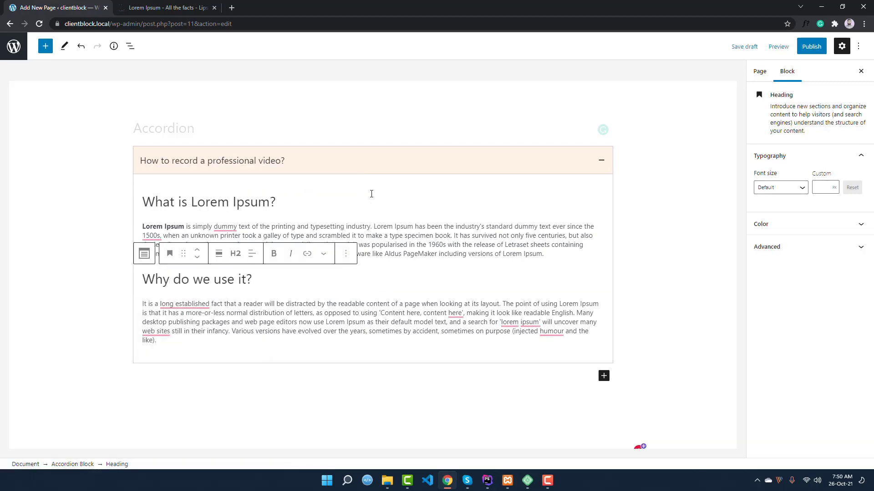
left_click(363, 174)
left_click(362, 174)
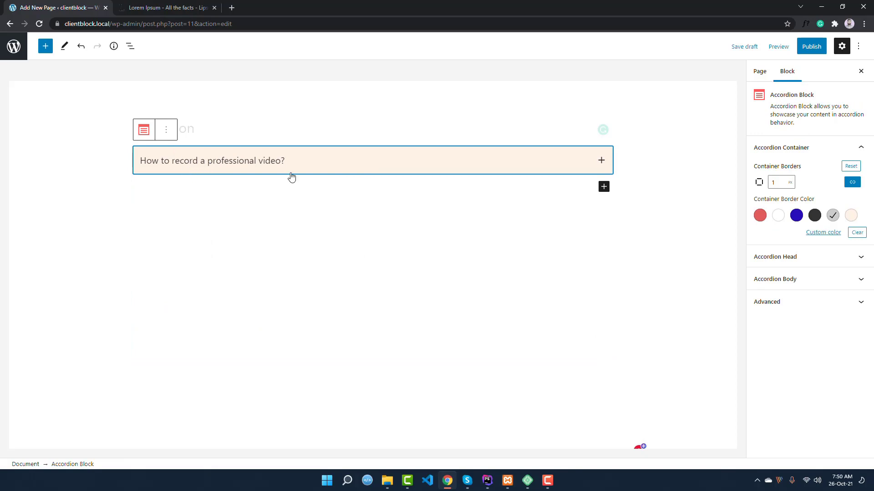
Insert a new accordion below the first one, then delete that empty accordion.
left_click(166, 133)
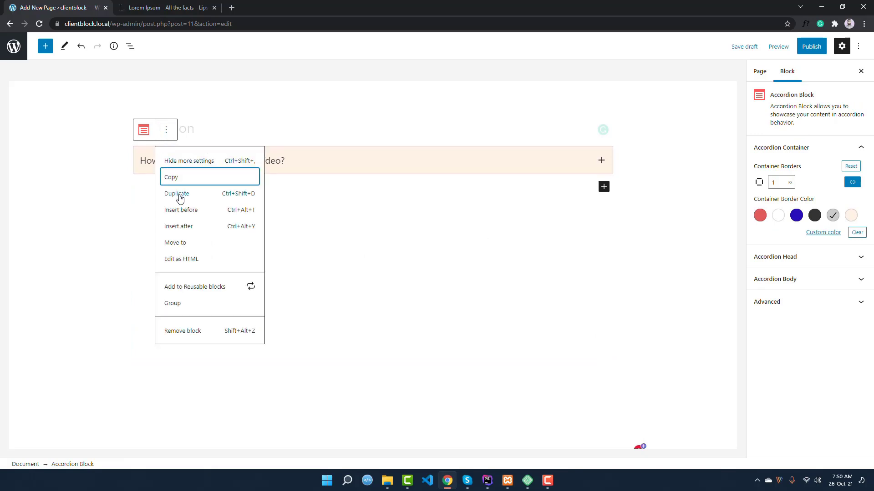
left_click(302, 187)
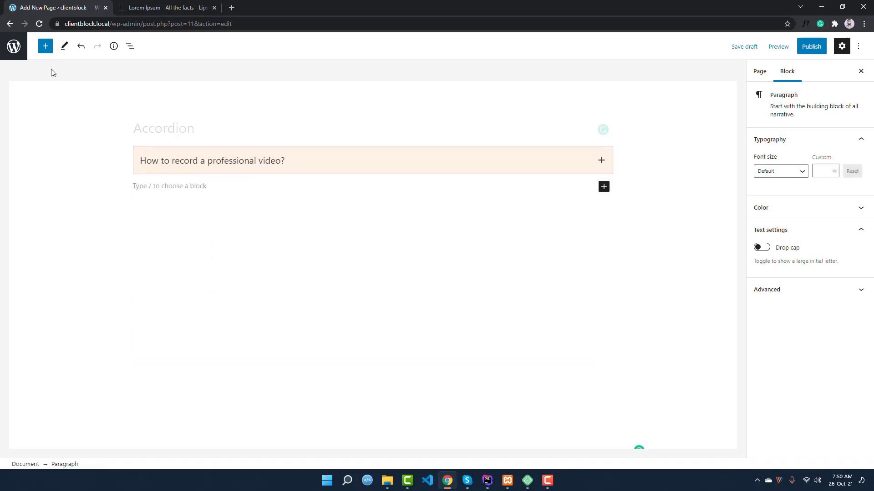
left_click(45, 46)
left_click(30, 163)
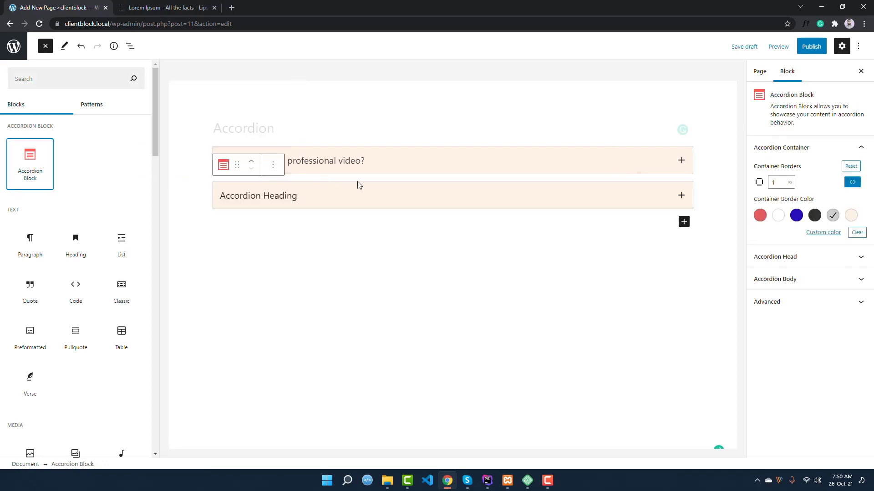
left_click(398, 191)
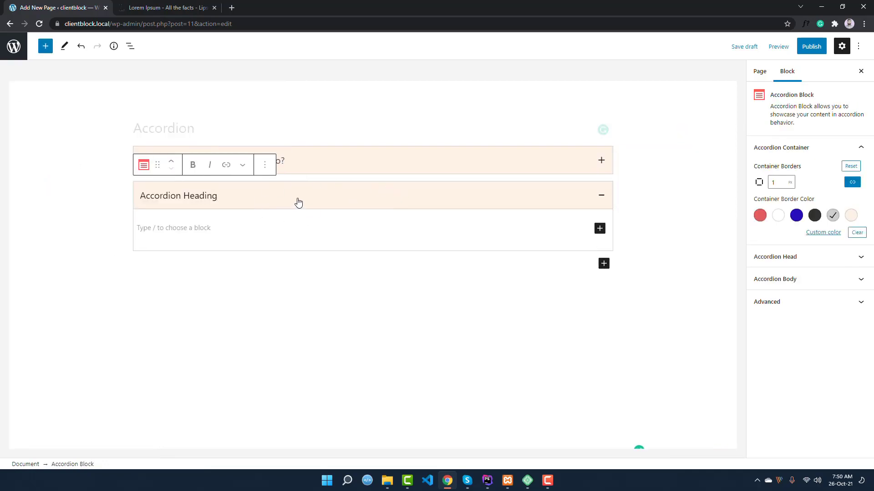
left_click(265, 166)
left_click(287, 366)
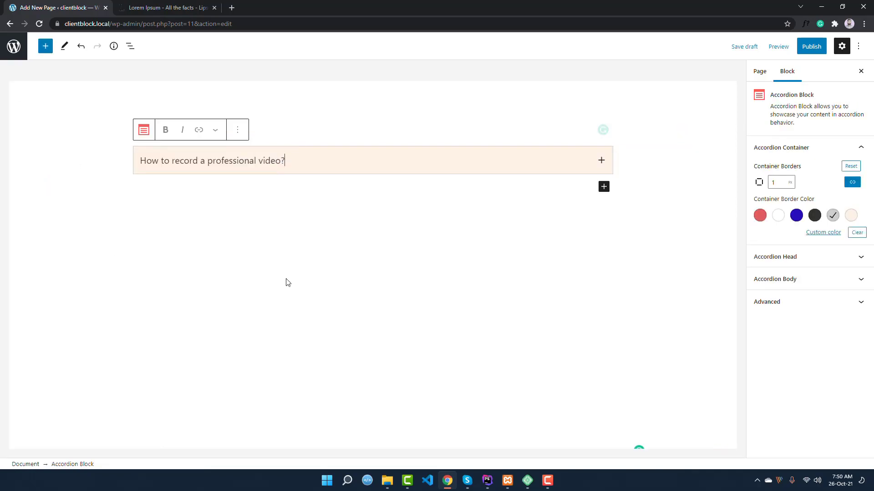
Duplicate the first accordion item and start retitling the copy 'How to write conte'.
left_click(296, 168)
left_click(237, 130)
left_click(259, 190)
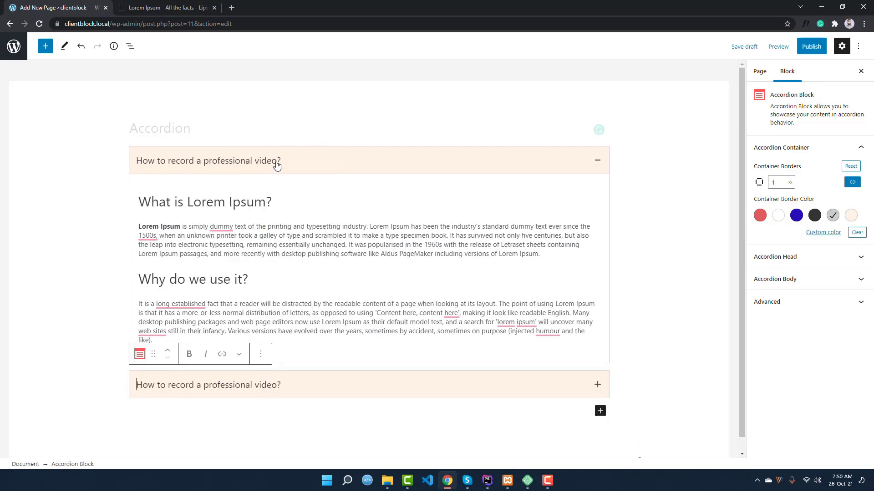
left_click(277, 165)
left_click(269, 206)
left_click_drag(286, 196, 136, 196)
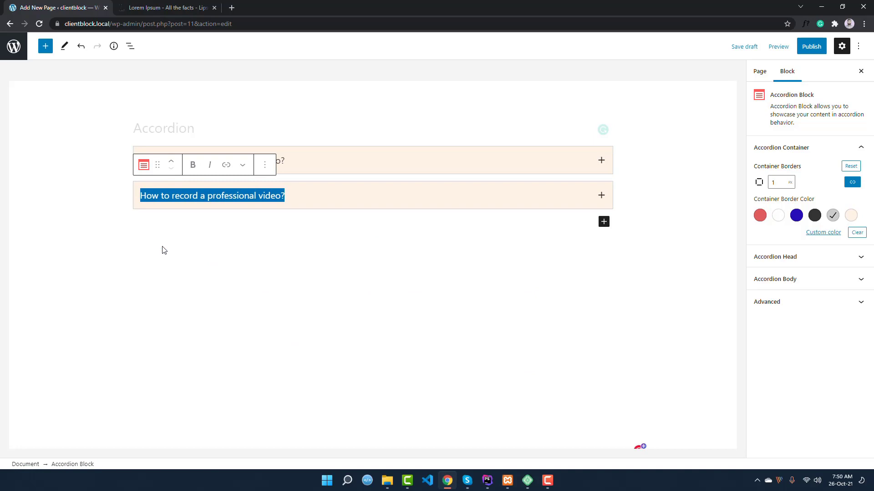
type("How to ")
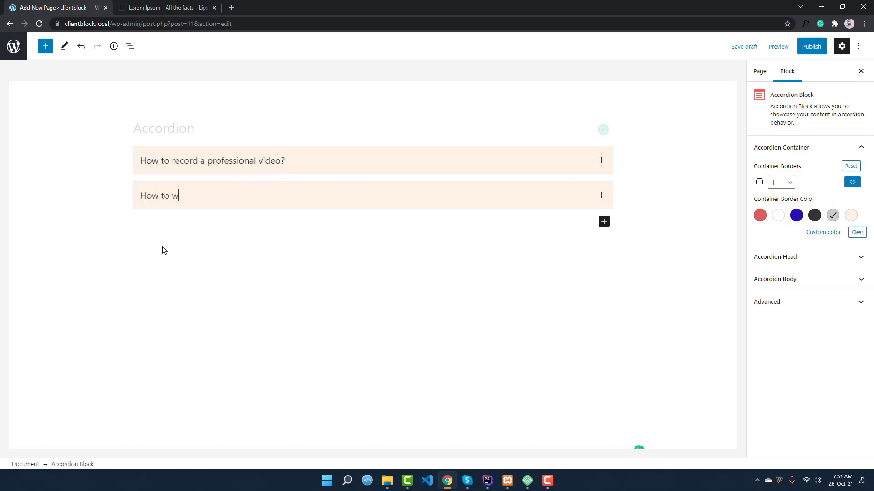
type("write content for WordPress?")
Finish the second item's title 'How to write content for WordPress?' and expand its body.
key("Return")
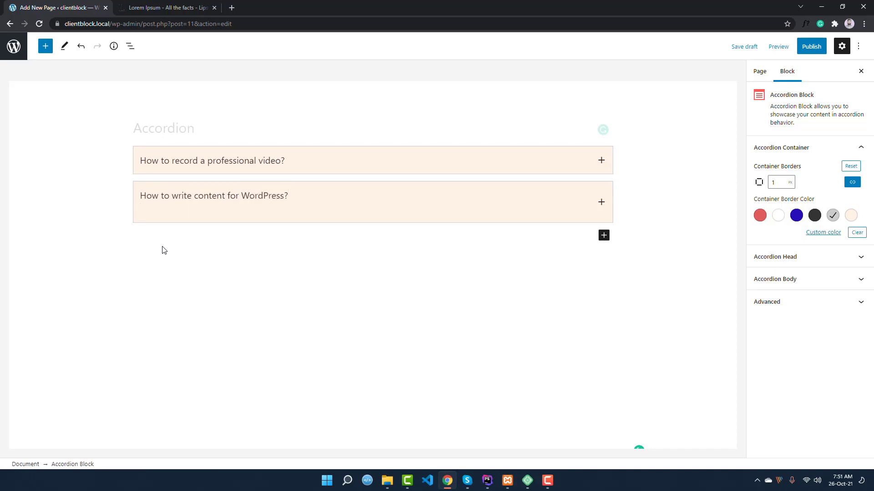
key("BackSpace")
left_click(309, 206)
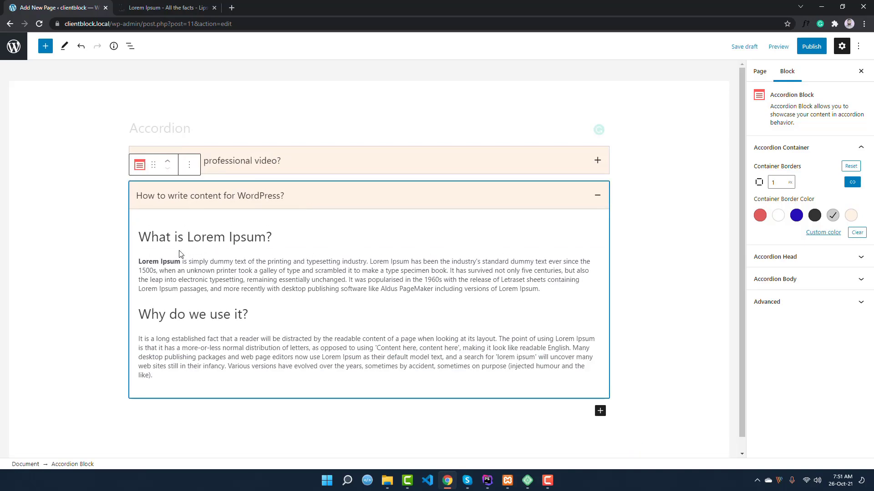
Remove the 'What is Lorem Ipsum?' and 'Why do we use it?' headings from the second item.
left_click(176, 237)
left_click(341, 211)
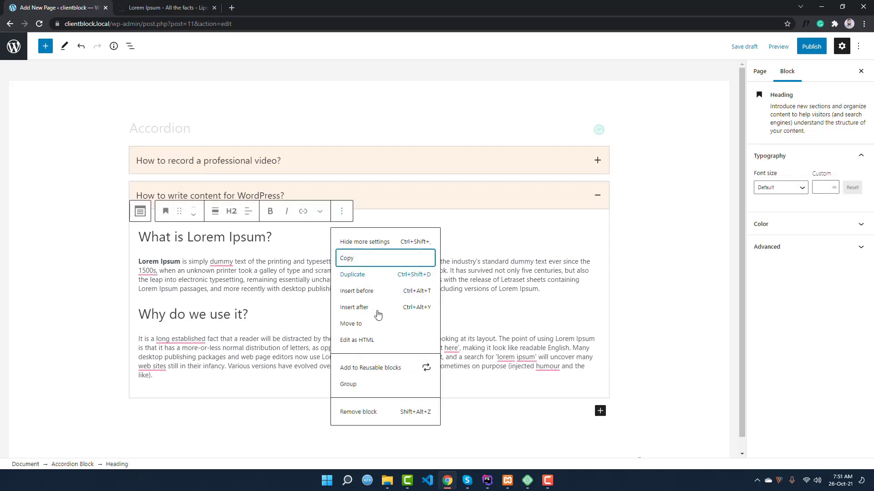
left_click(363, 415)
left_click_drag(142, 283, 273, 307)
key("BackSpace")
key("BackSpace")
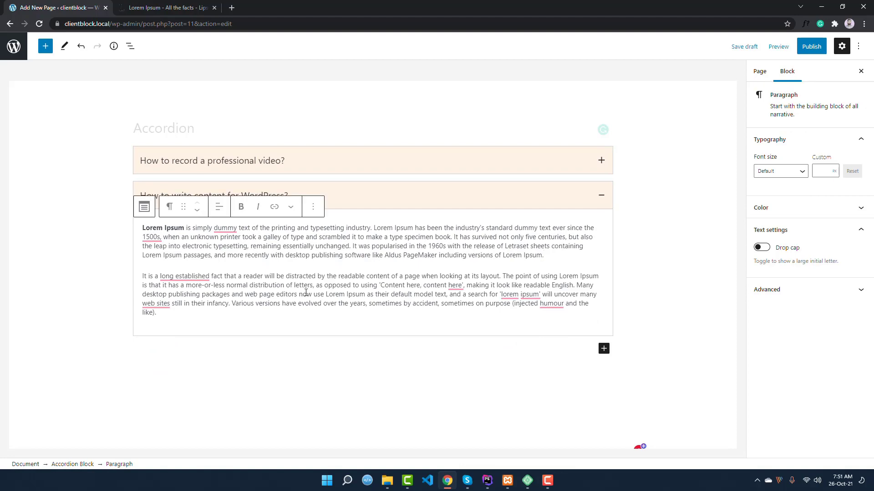
Add an image block between the Lorem paragraphs and upload 01.jpg from Downloads.
key("Return")
type("/image")
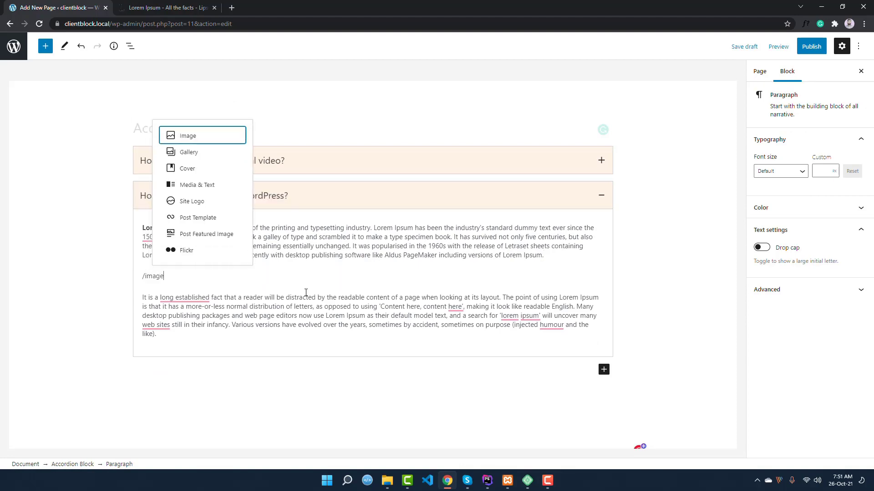
key("Return")
left_click(159, 332)
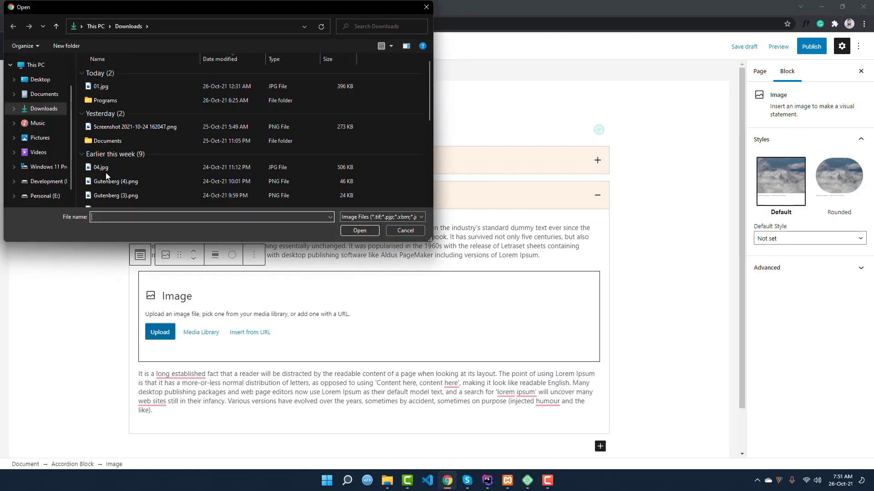
left_click(96, 87)
double_click(96, 87)
scroll(252, 351, "down", 5)
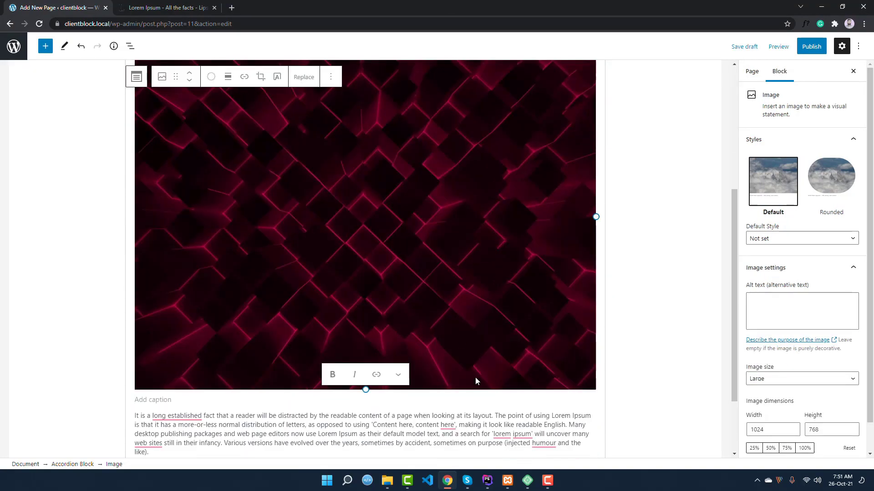
scroll(395, 362, "down", 2)
scroll(237, 366, "up", 5)
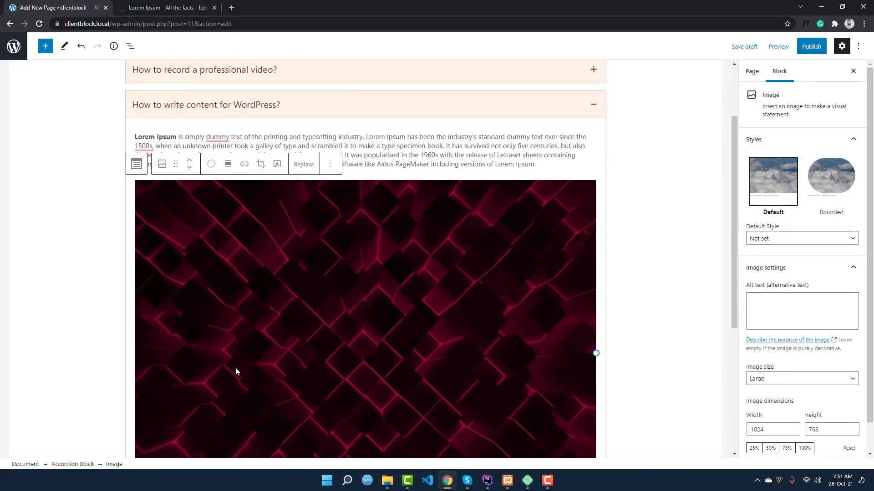
scroll(256, 310, "up", 2)
scroll(262, 375, "down", 7)
left_click(172, 374)
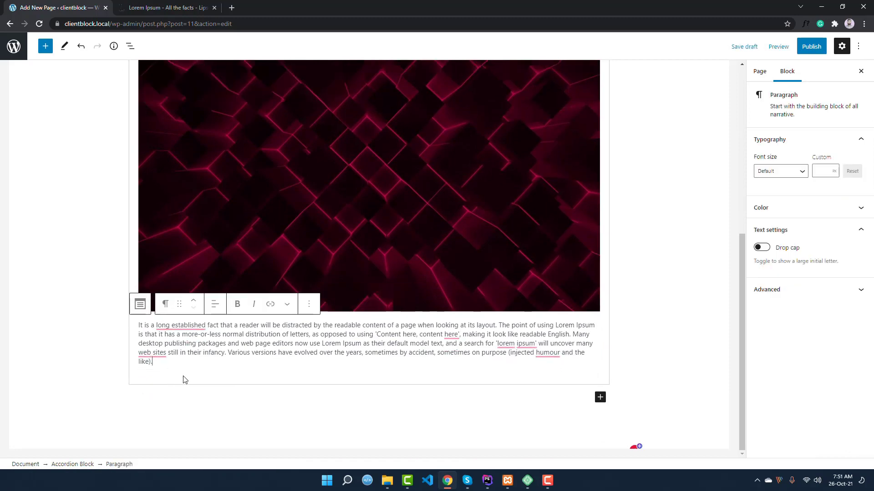
scroll(214, 371, "up", 5)
Duplicate the second accordion item and retitle the copy 'How to create a table inside accordion'.
left_click(259, 121)
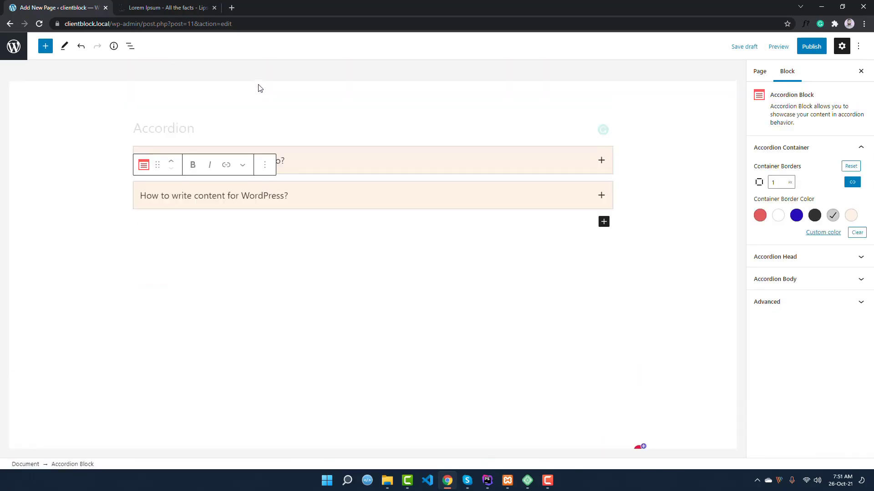
left_click(264, 165)
left_click(269, 228)
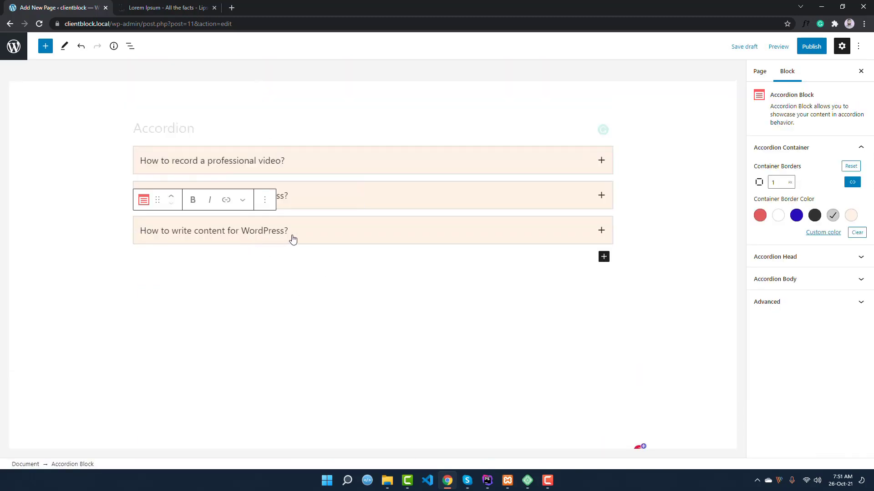
left_click_drag(289, 234, 144, 234)
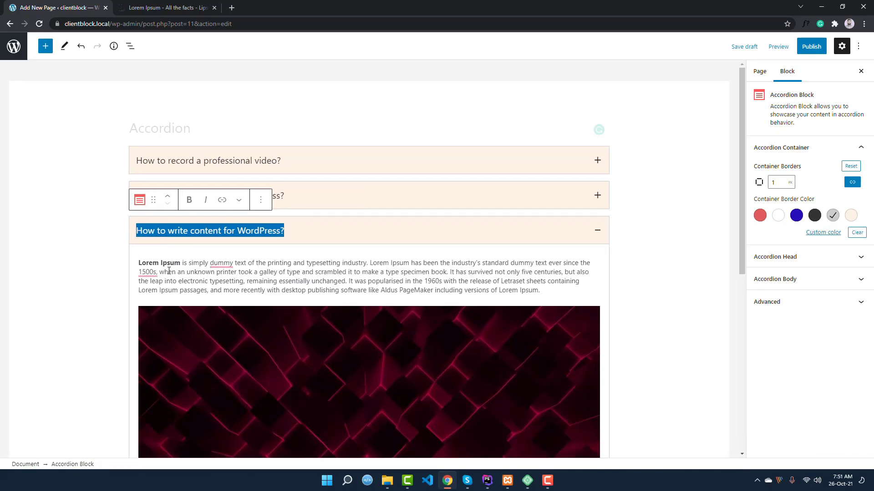
type("ow to create")
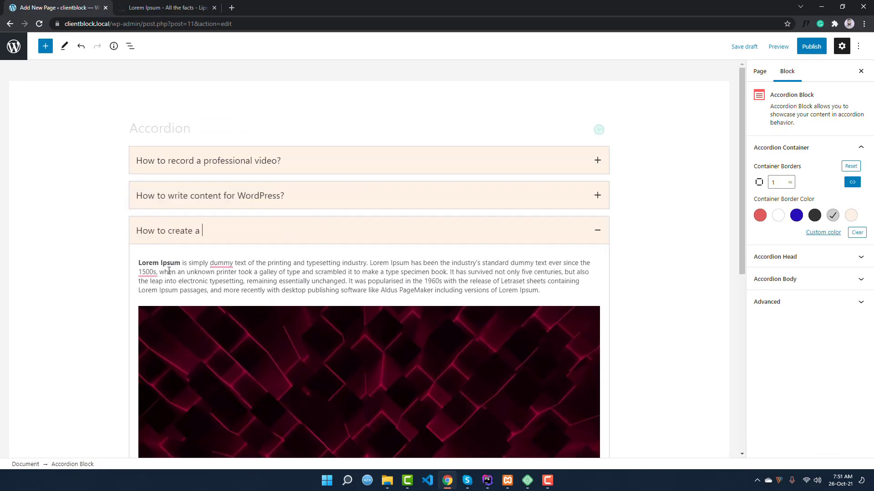
type("able inside accordion?")
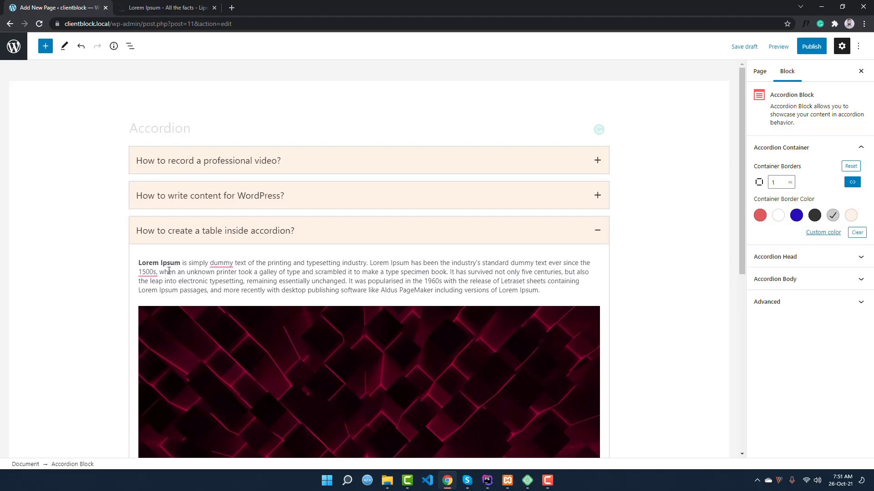
Accept the fix so the heading reads 'How to create a table inside the accordion?'.
left_click(137, 263)
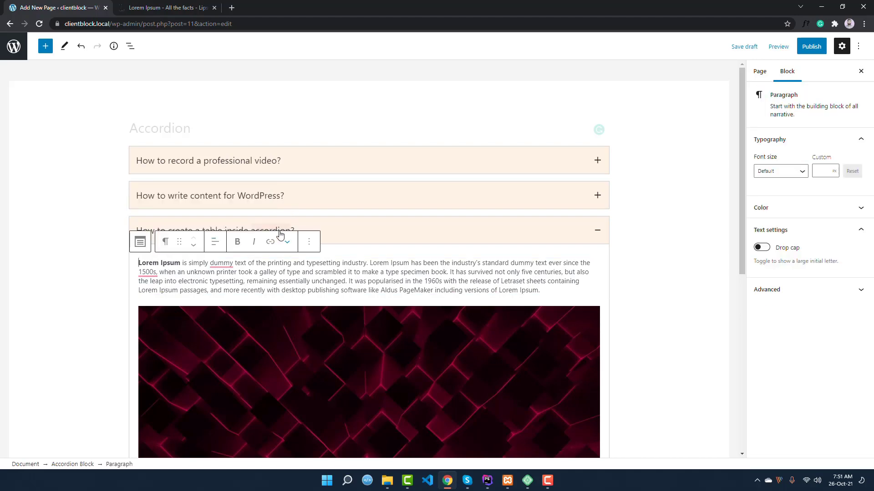
mouse_move(275, 231)
left_click(281, 258)
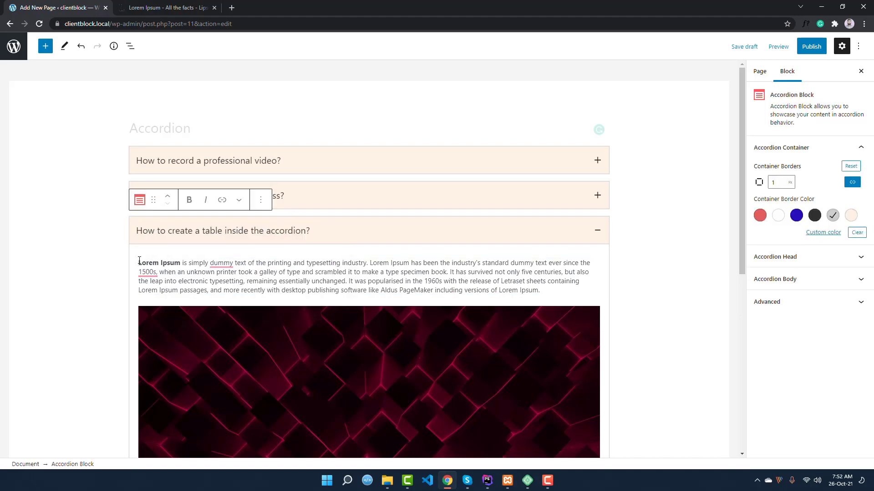
left_click_drag(139, 260, 221, 397)
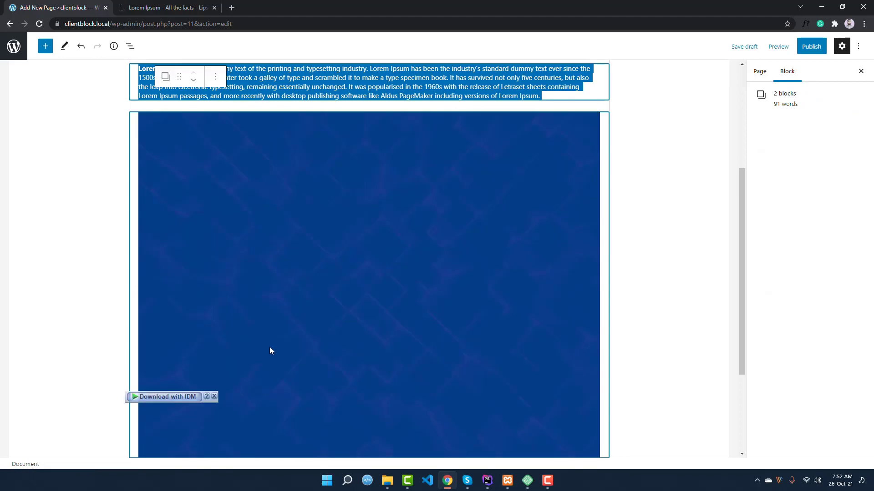
scroll(269, 347, "up", 4)
Delete the image and the second paragraph from the third accordion item.
left_click(327, 317)
key("Delete")
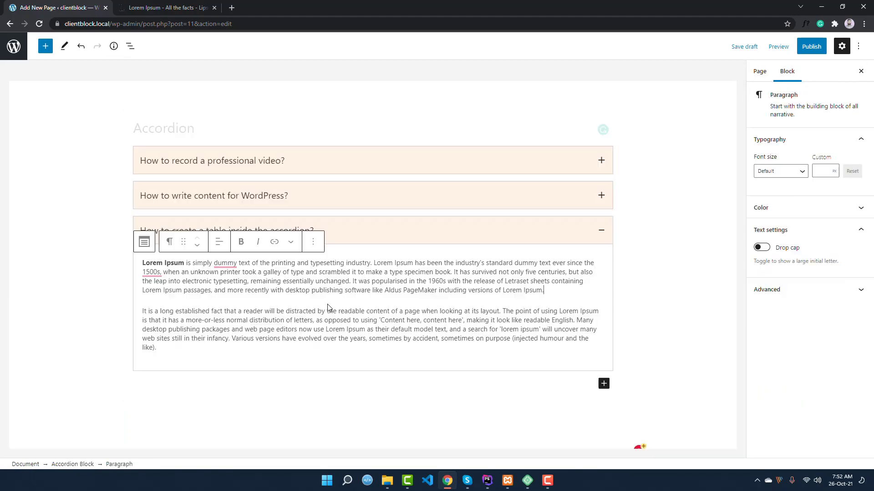
left_click_drag(237, 349, 141, 311)
key("Delete")
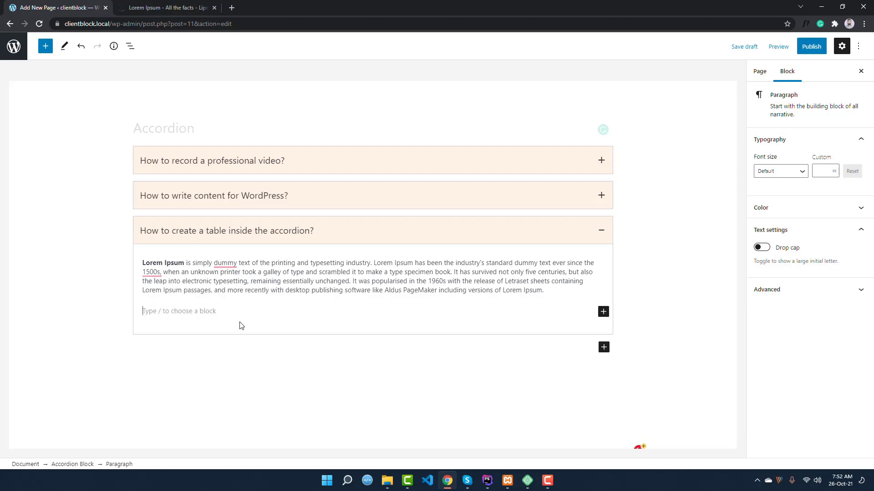
Insert a 2×2 table with name/value and first name/2000, captioned 'caption is here'.
type("/table")
key("Return")
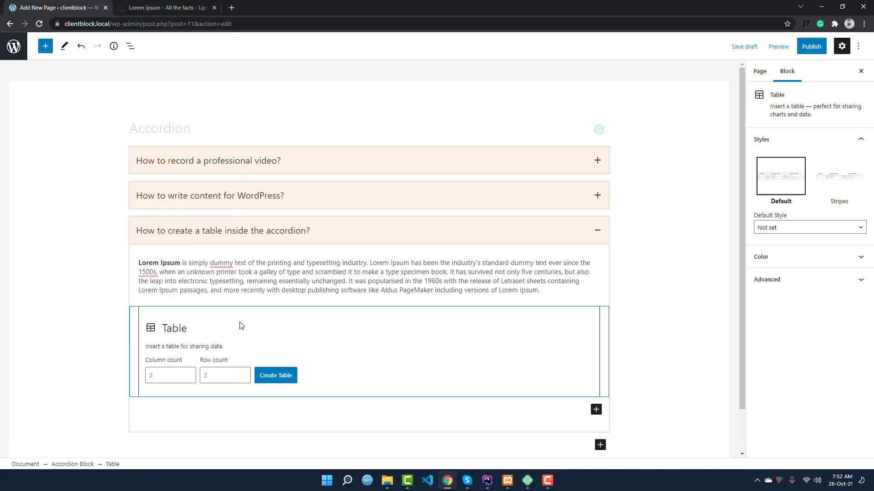
left_click(281, 376)
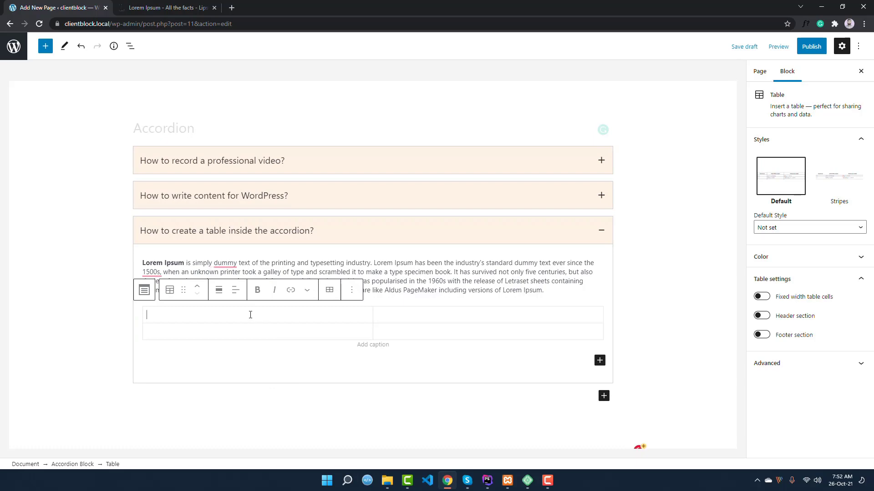
type("name")
type("value")
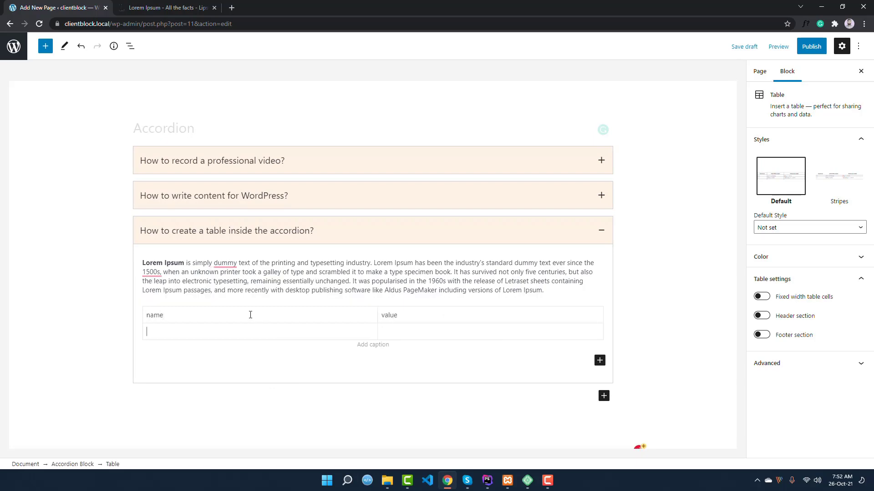
type("first name")
key("Tab")
type("200")
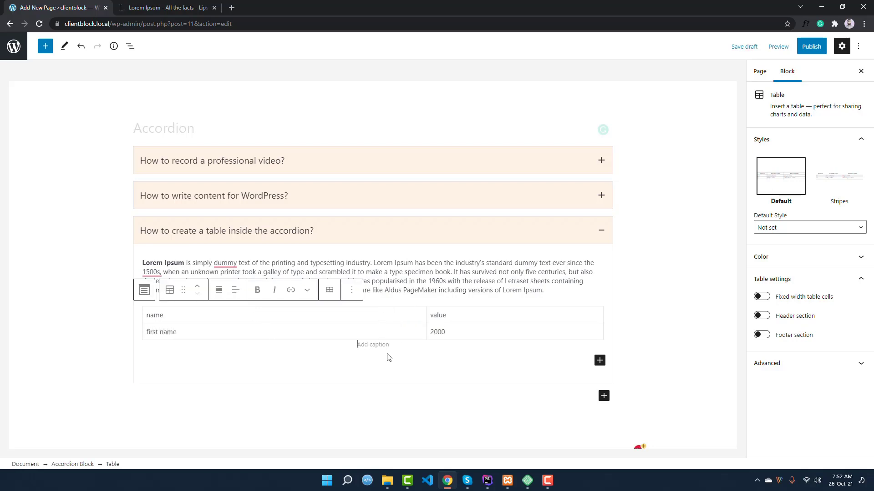
type("caption is ")
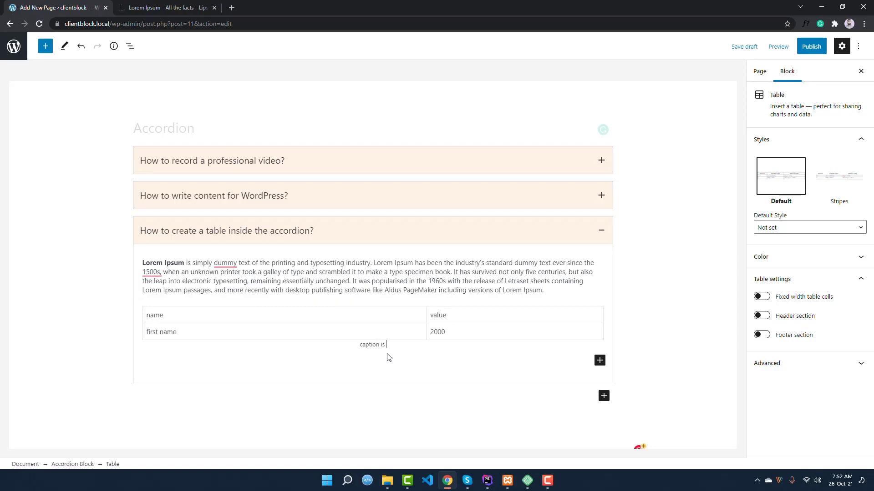
type("here")
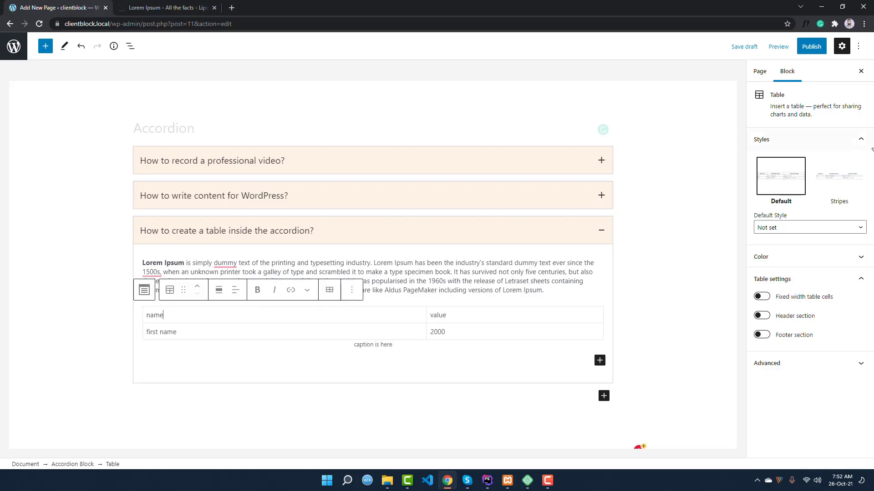
Give the table the Stripes style and fixed-width cells, leaving header and footer rows off.
left_click(849, 182)
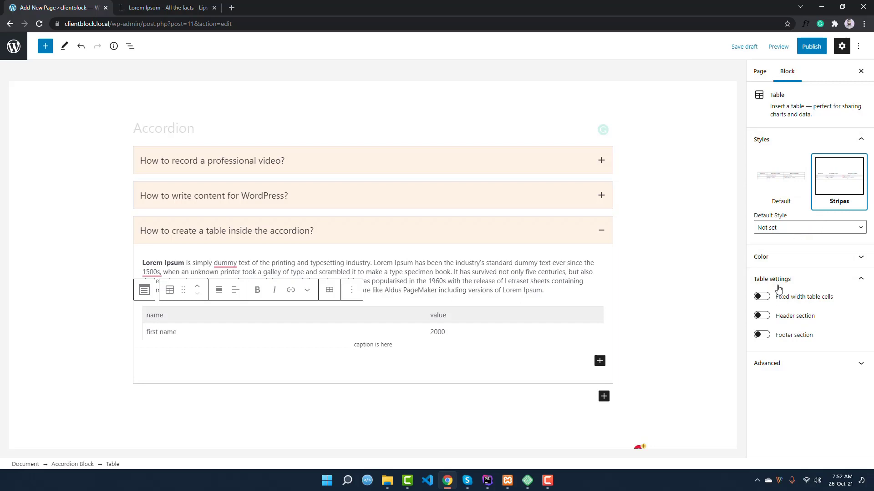
left_click(761, 296)
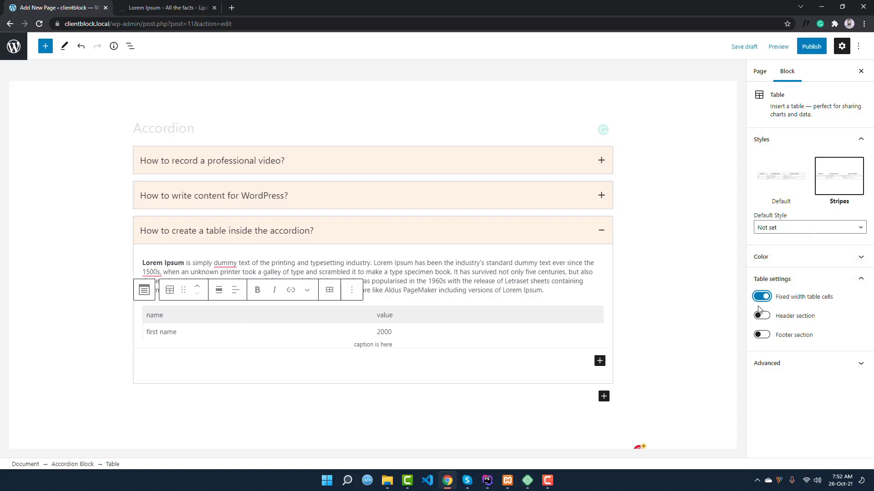
left_click(761, 317)
left_click(760, 317)
left_click(761, 335)
left_click(761, 335)
left_click(777, 229)
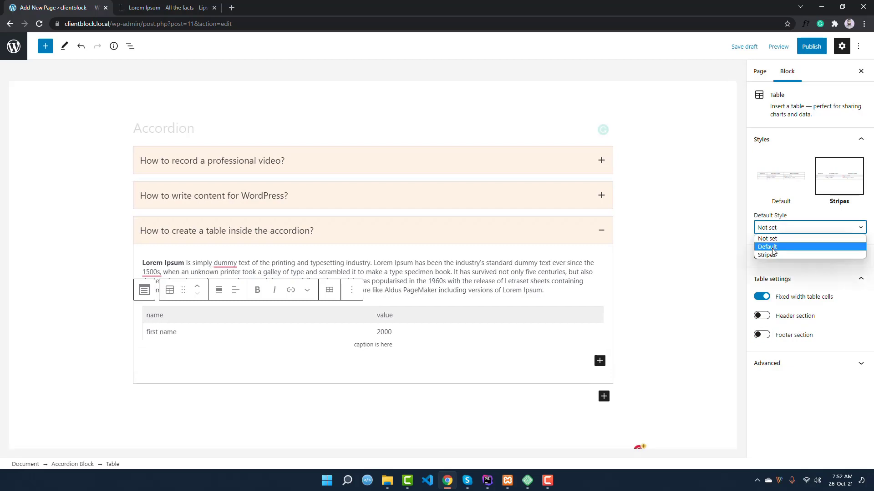
left_click(818, 412)
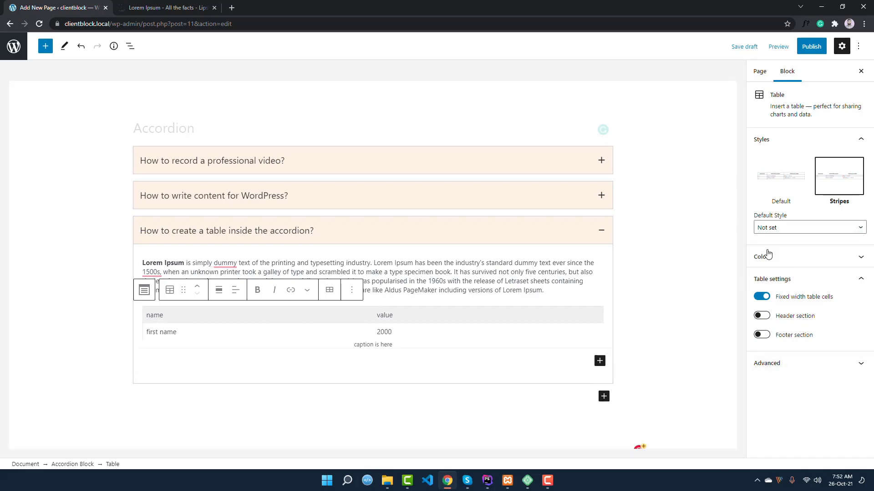
Try dark text and blue background colours, clear the background, and collapse the third item.
left_click(748, 256)
left_click(772, 290)
left_click(772, 309)
left_click(753, 380)
left_click(753, 382)
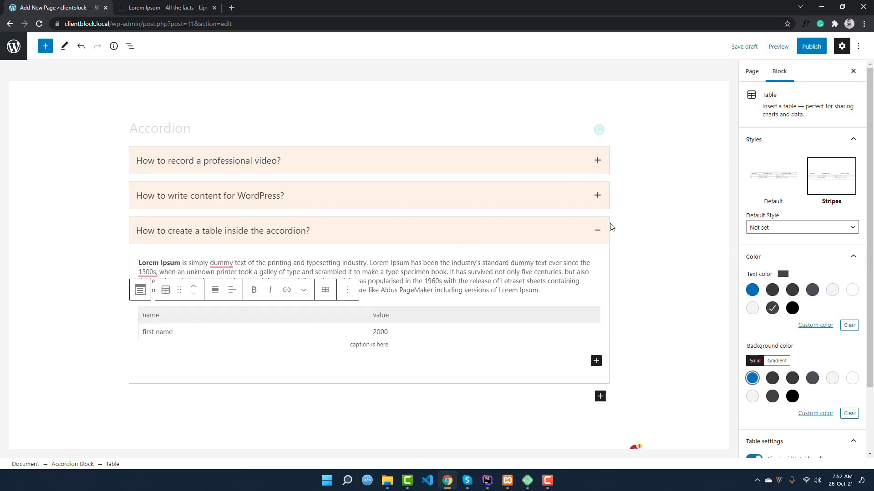
left_click(427, 241)
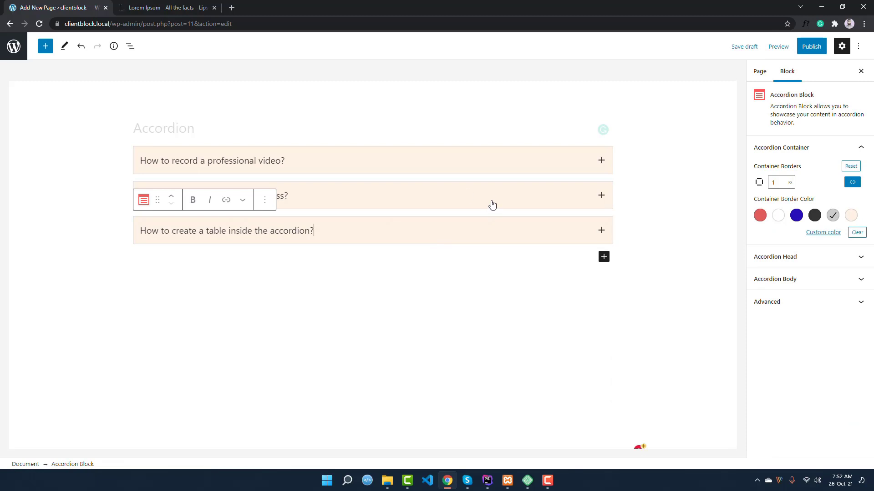
Publish the Accordion page, then expand and collapse each of its three items live.
left_click(812, 46)
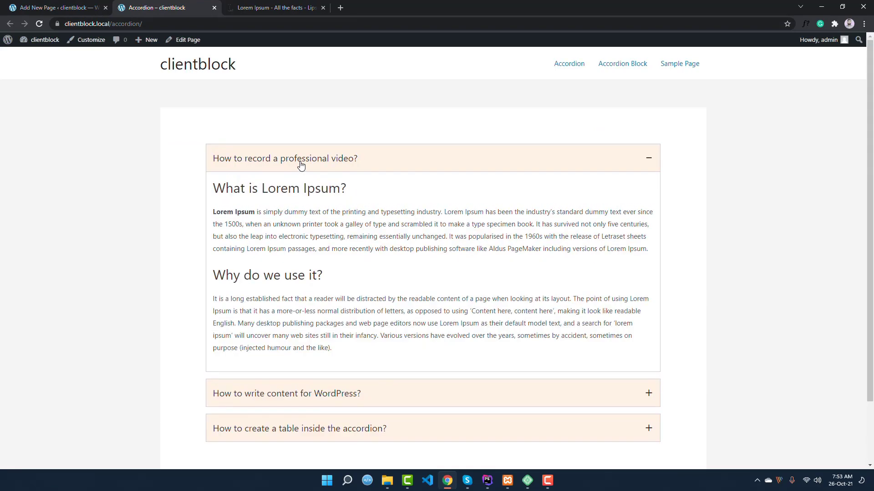
left_click(298, 164)
left_click(288, 197)
scroll(324, 250, "down", 7)
scroll(327, 250, "up", 5)
left_click(296, 117)
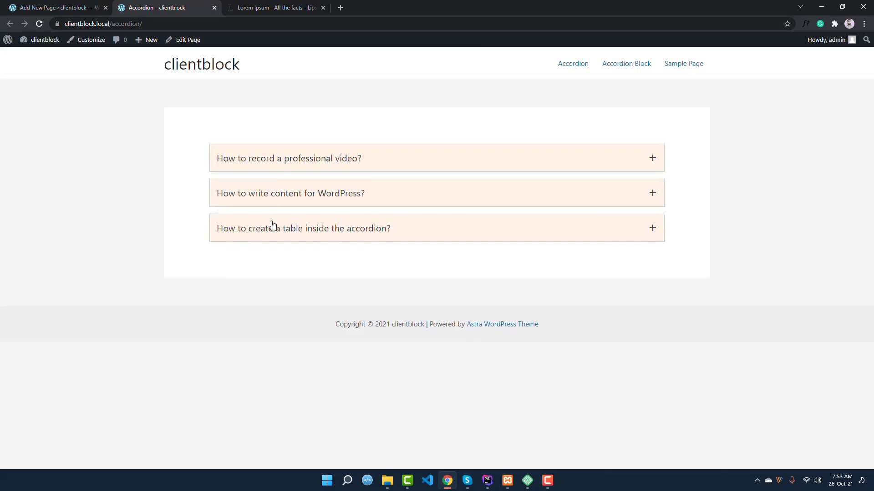
left_click(272, 229)
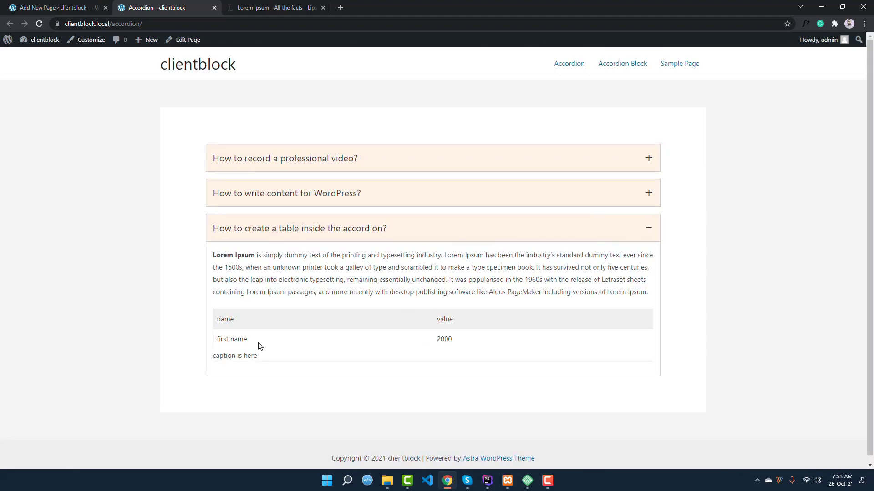
left_click(459, 235)
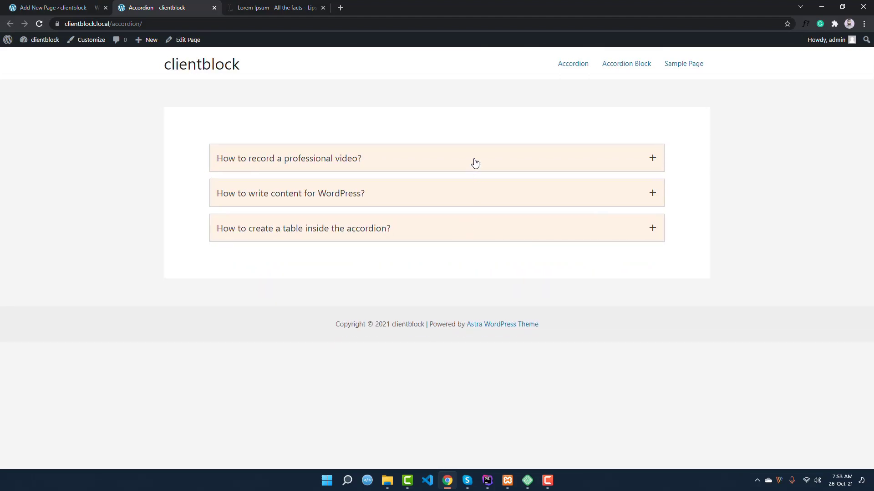
Open Chrome DevTools docked to the right and emulate an iPhone X.
right_click(474, 158)
left_click(508, 317)
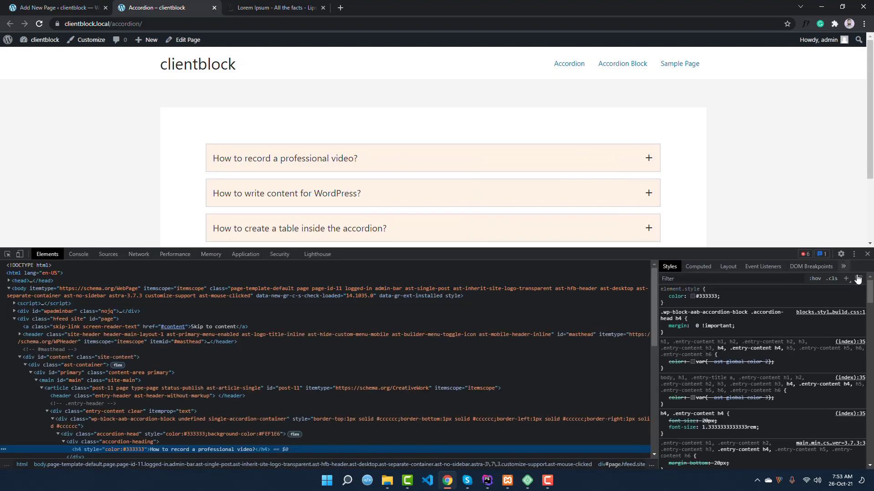
left_click(854, 253)
left_click(862, 269)
left_click(642, 38)
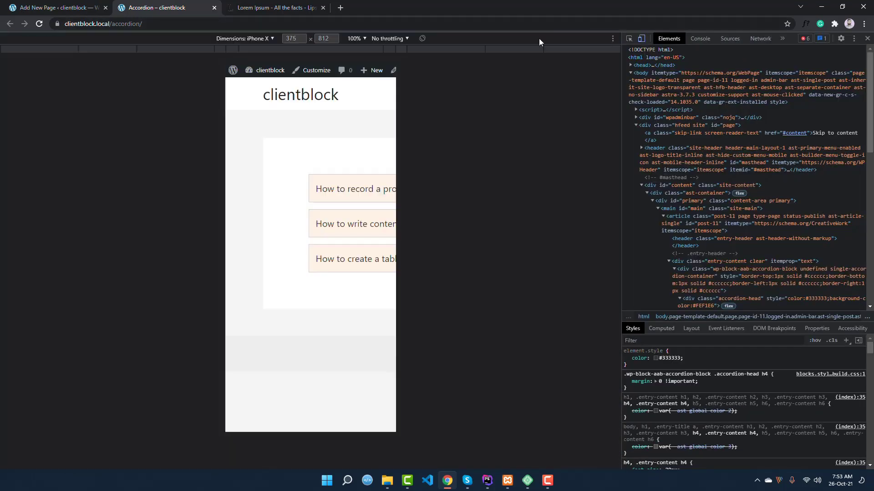
Expand and collapse each accordion item in the iPhone X view, checking the table.
left_click(287, 167)
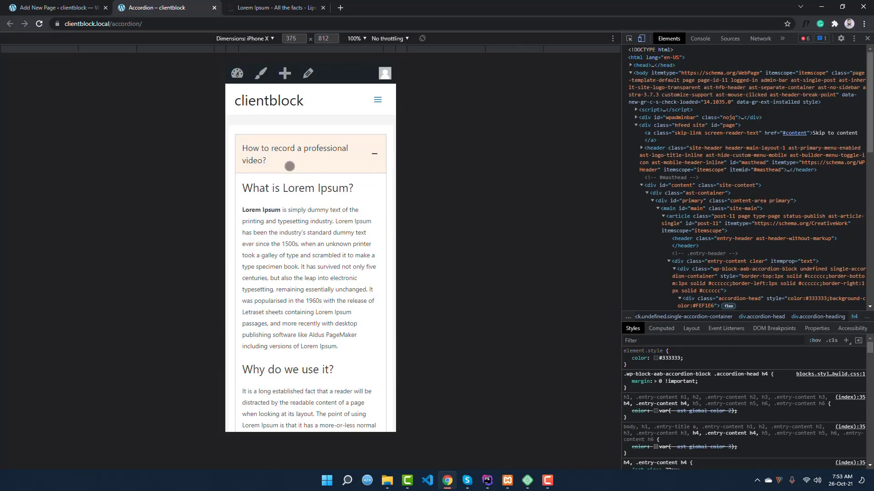
left_click(287, 165)
left_click(285, 200)
left_click(287, 200)
left_click(297, 247)
scroll(297, 247, "down", 3)
scroll(298, 247, "up", 3)
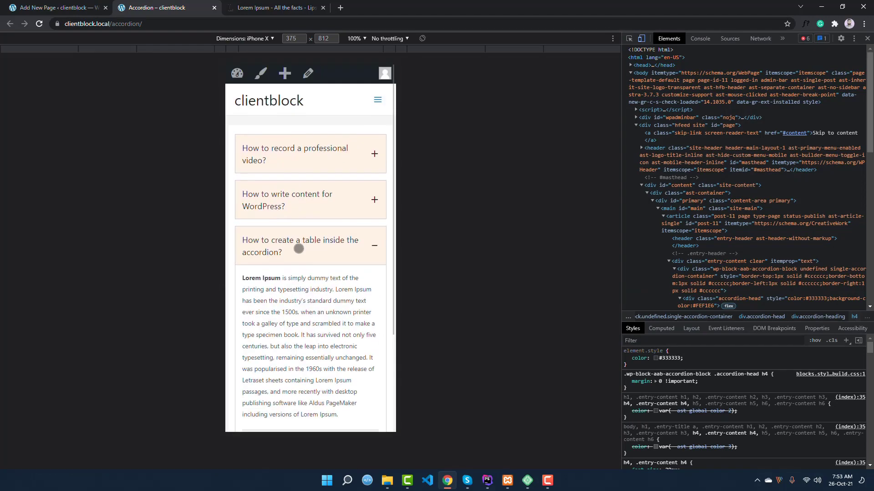